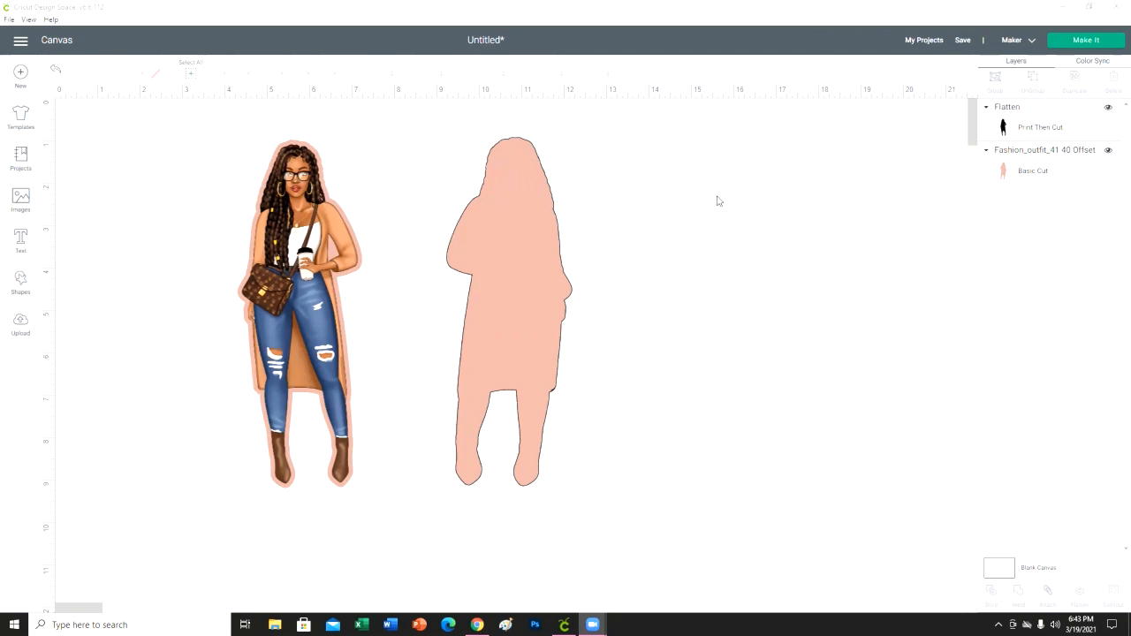
# Step: Delete the flattened woman image and its pink offset shape from the canvas
pyautogui.scroll(-1, 674, 201)
pyautogui.scroll(1, 671, 221)
pyautogui.moveTo(703, 326); pyautogui.dragTo(202, 276)
pyautogui.press('Delete')
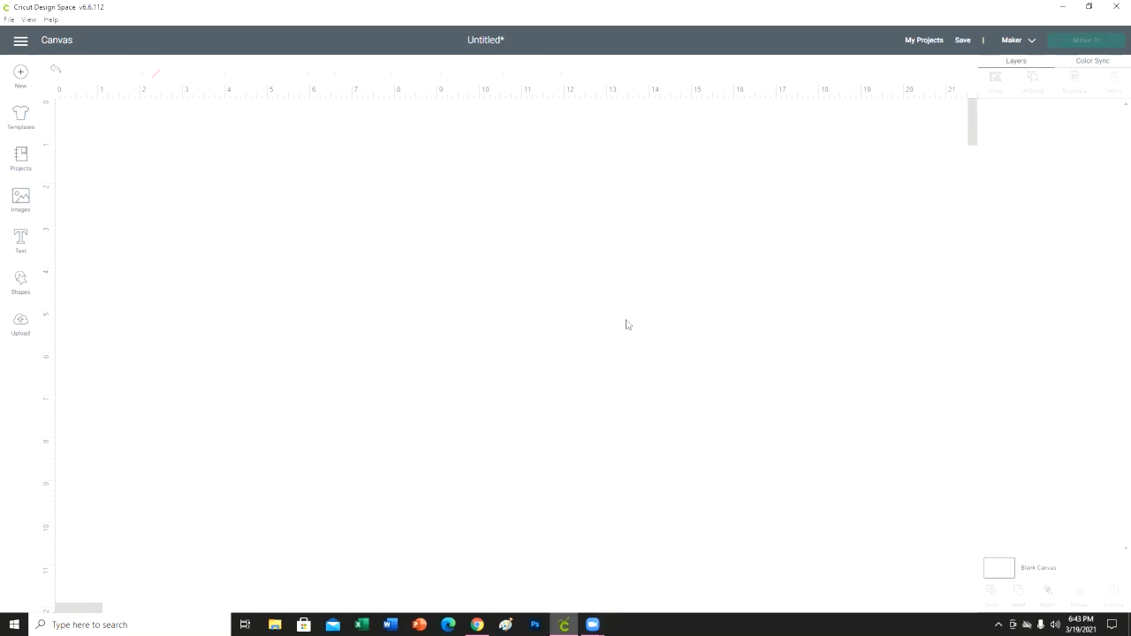
# Step: Insert the fashion woman with braids and ripped jeans from the recent uploads onto the canvas
pyautogui.click(21, 320)
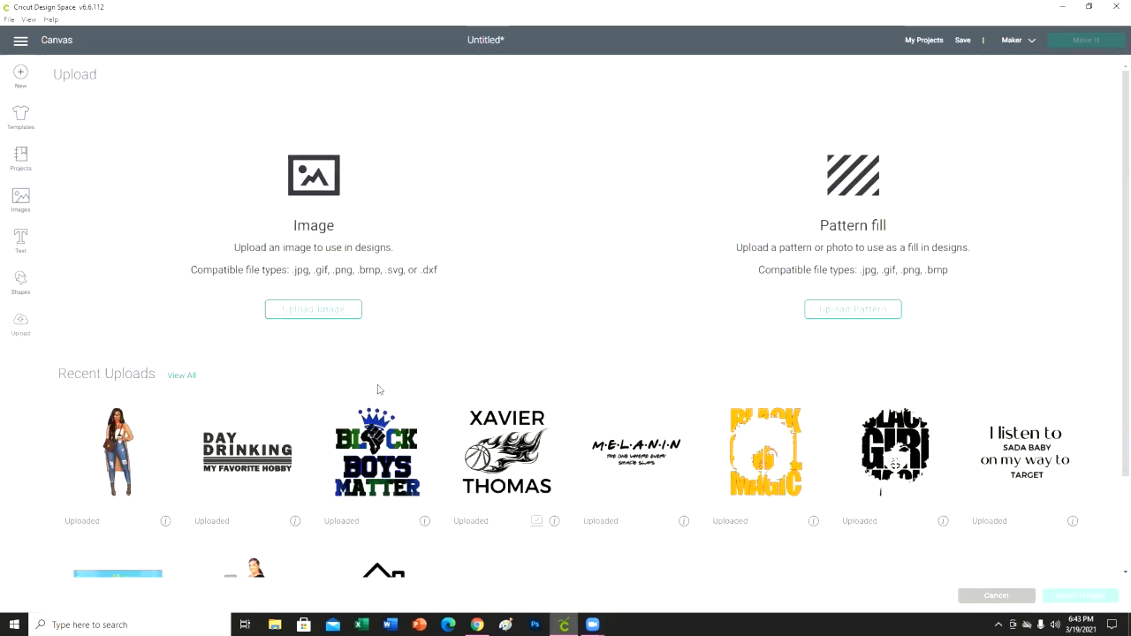
pyautogui.click(117, 451)
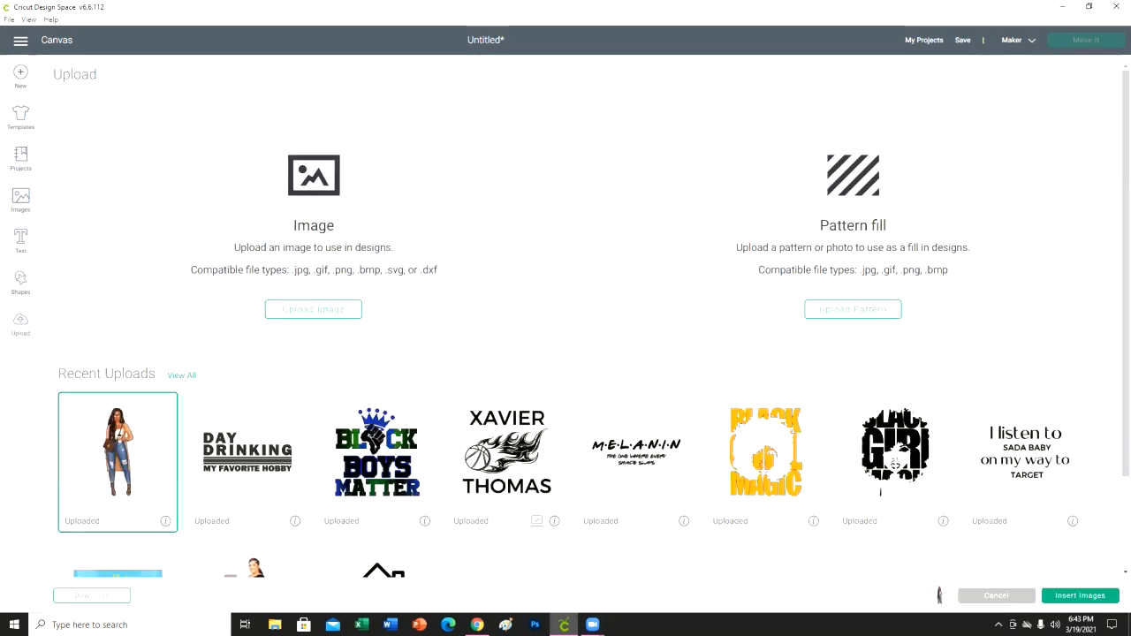
pyautogui.click(1089, 594)
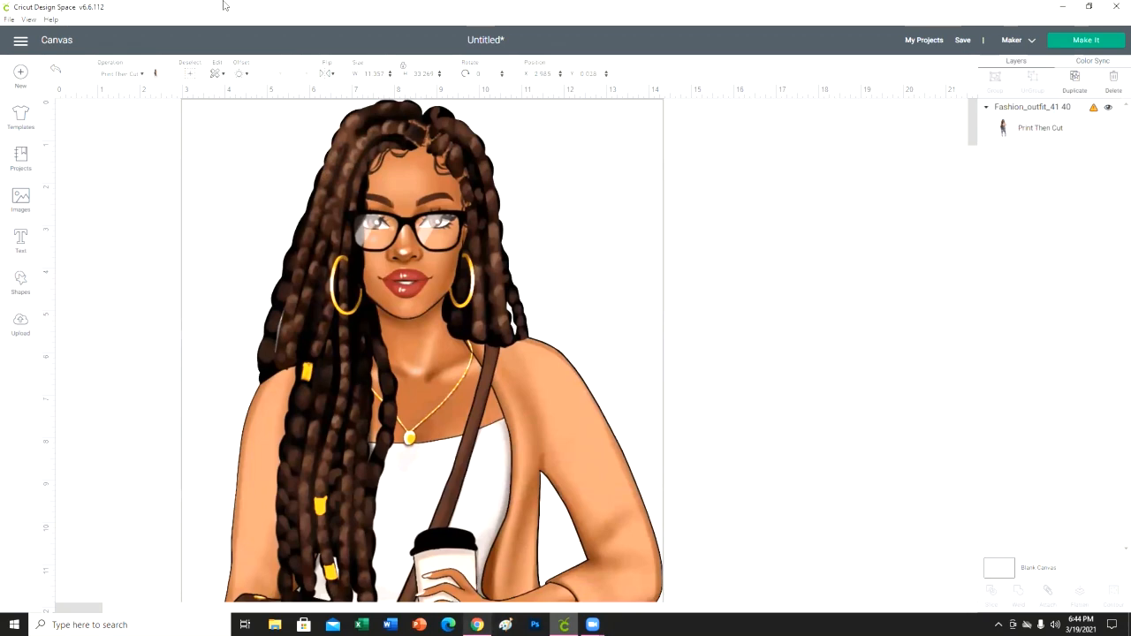
# Step: Switch to the browser and examine the MariartGifts Etsy shop's featured items and clipart listings
pyautogui.hotkey('alt', 'Tab')
pyautogui.click(332, 222)
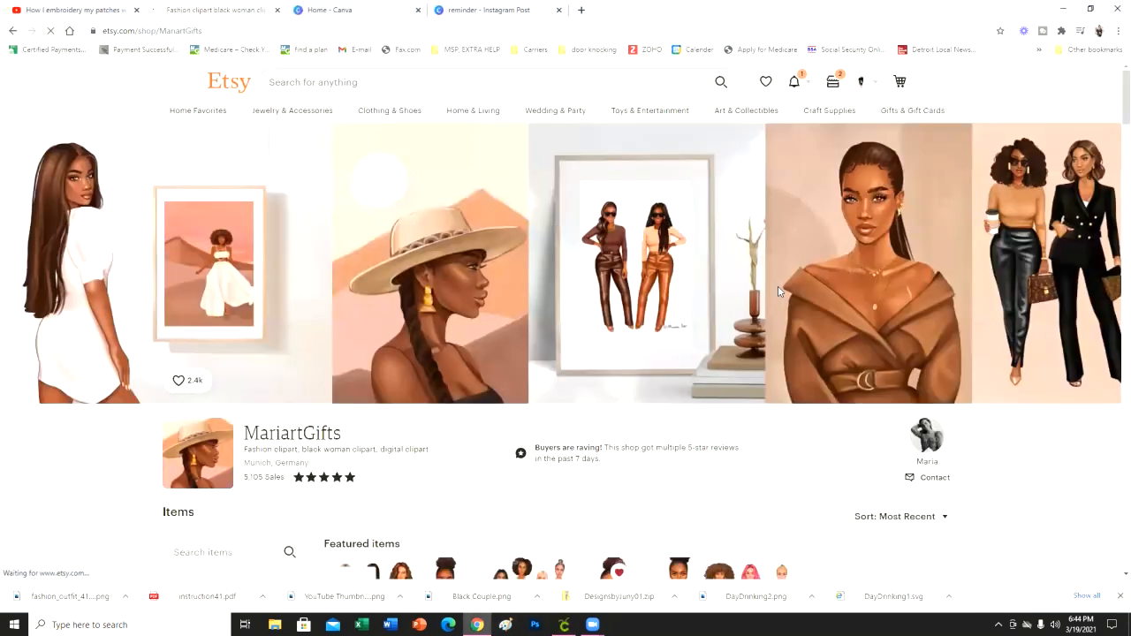
pyautogui.scroll(-2, 946, 455)
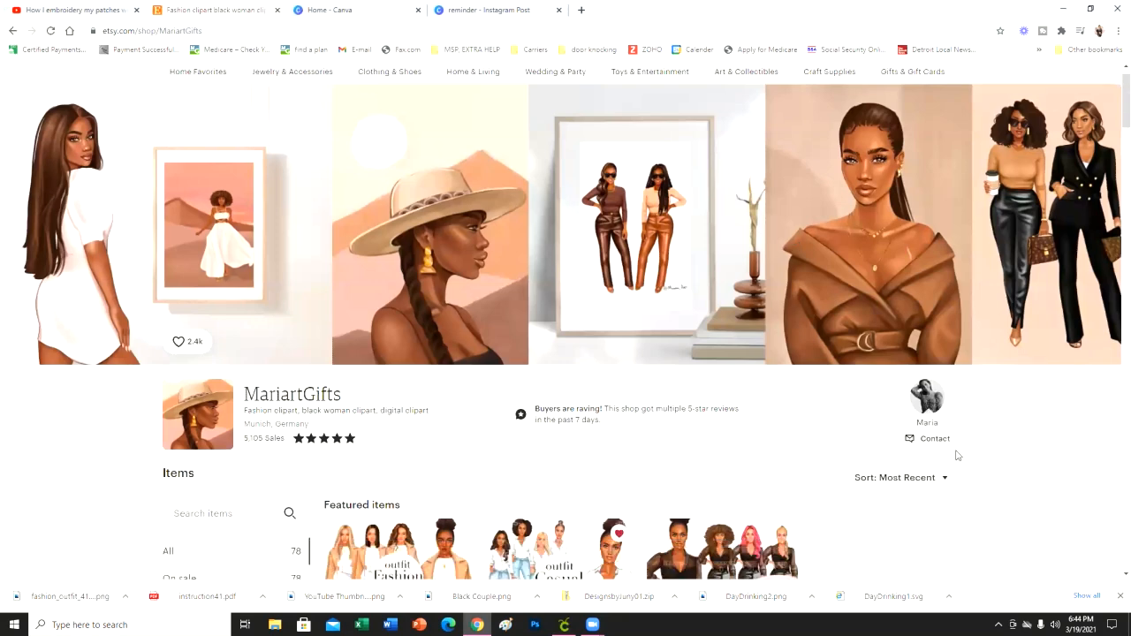
pyautogui.scroll(1, 632, 426)
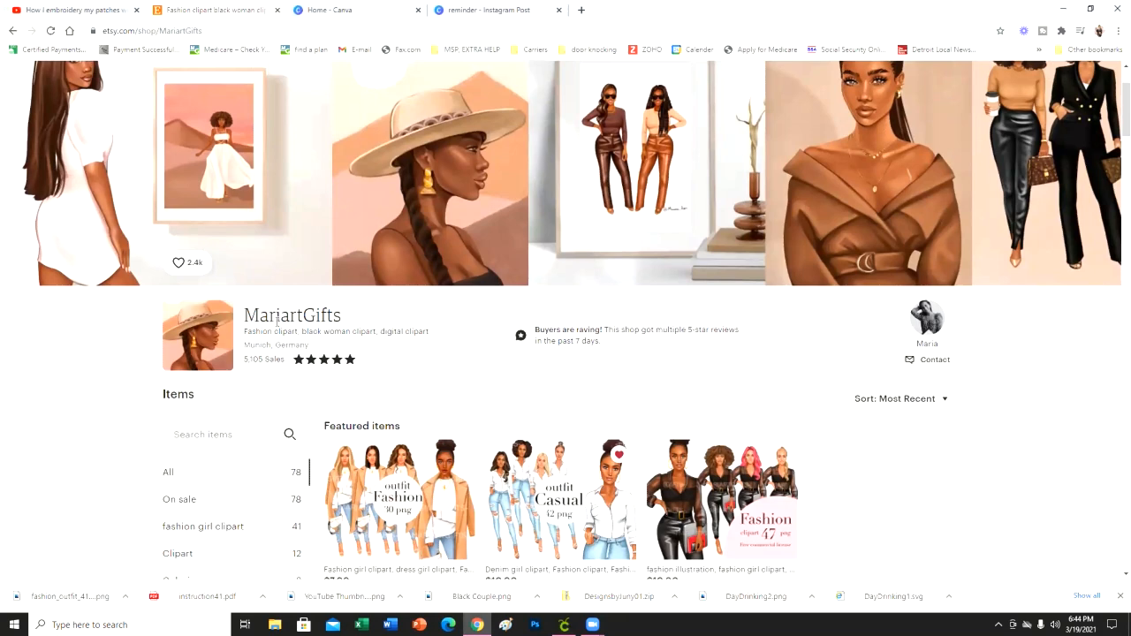
pyautogui.scroll(-1, 787, 458)
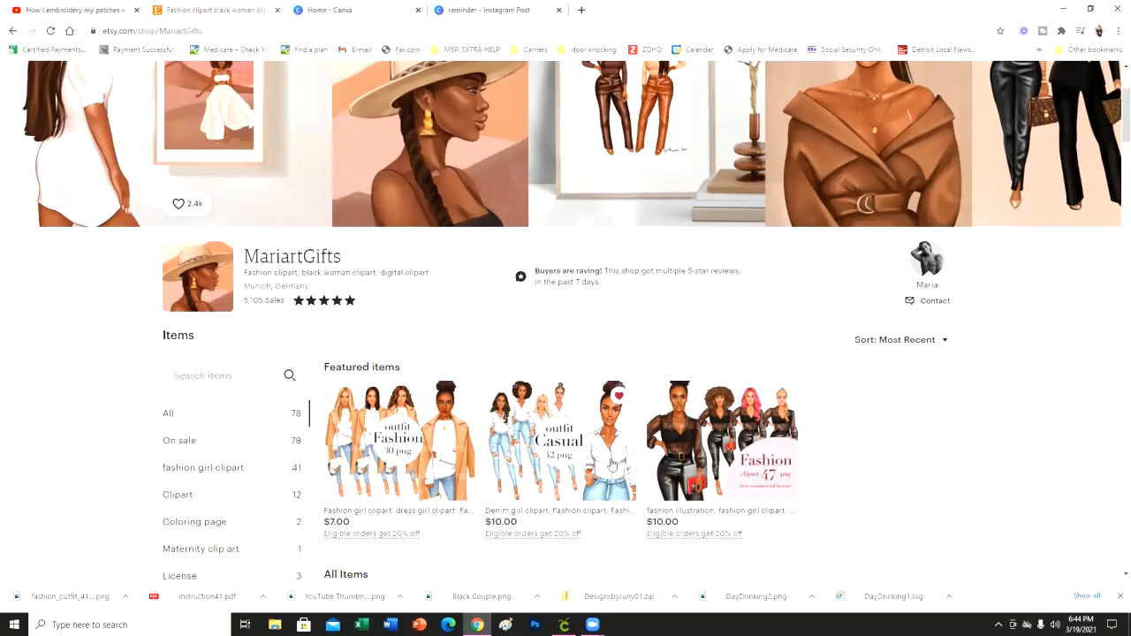
pyautogui.scroll(-3, 846, 331)
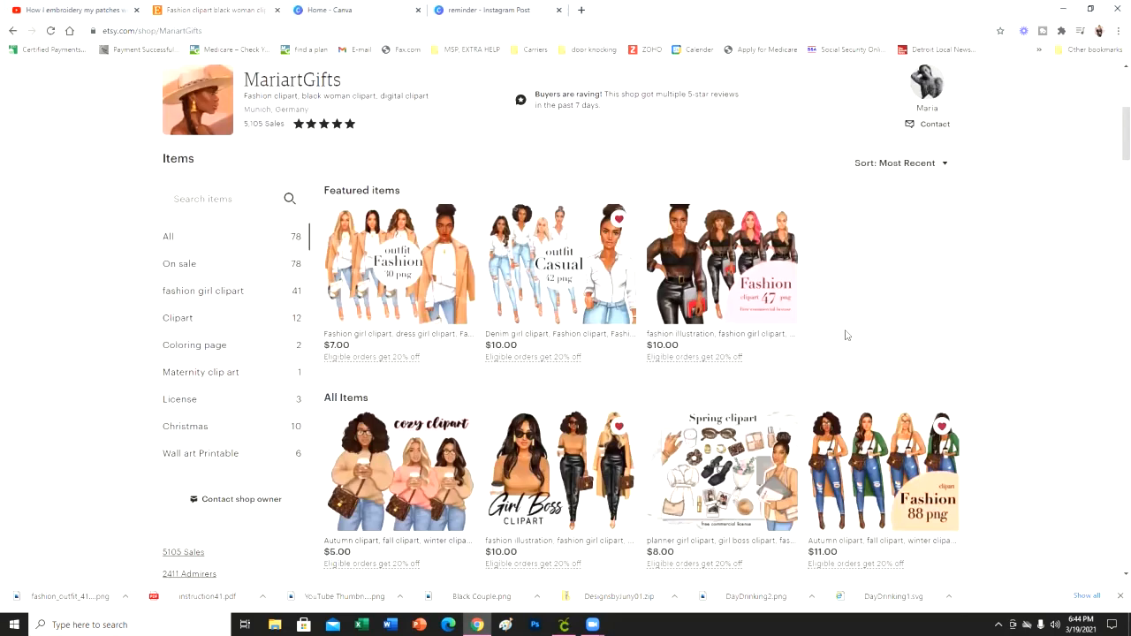
pyautogui.scroll(4, 280, 302)
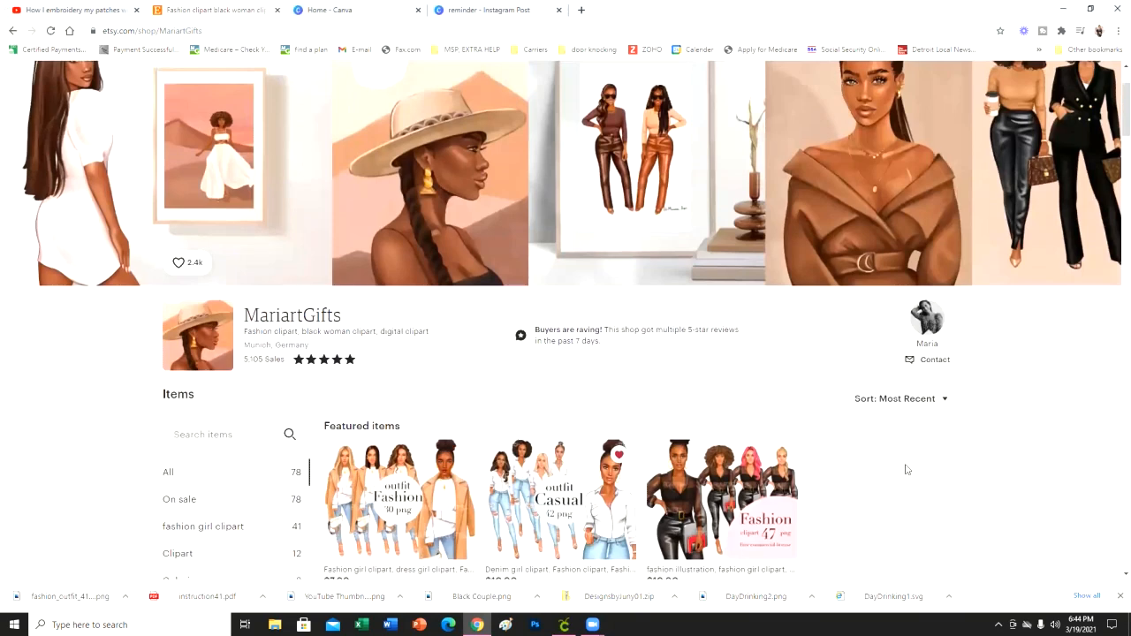
pyautogui.scroll(-1, 905, 468)
pyautogui.scroll(-3, 849, 418)
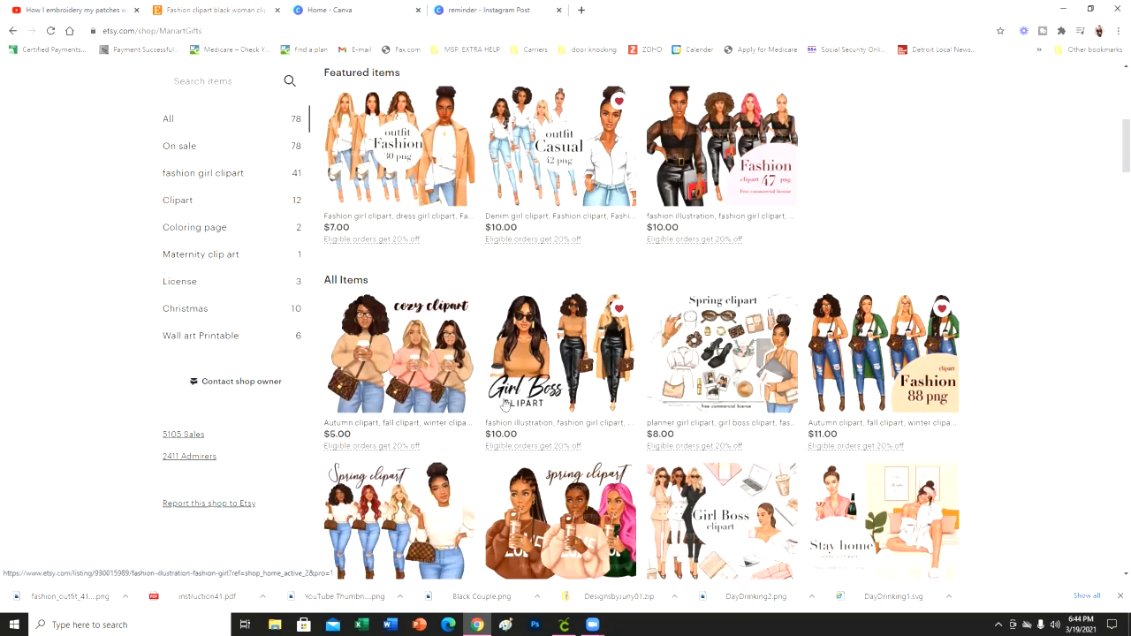
pyautogui.scroll(-1, 1037, 404)
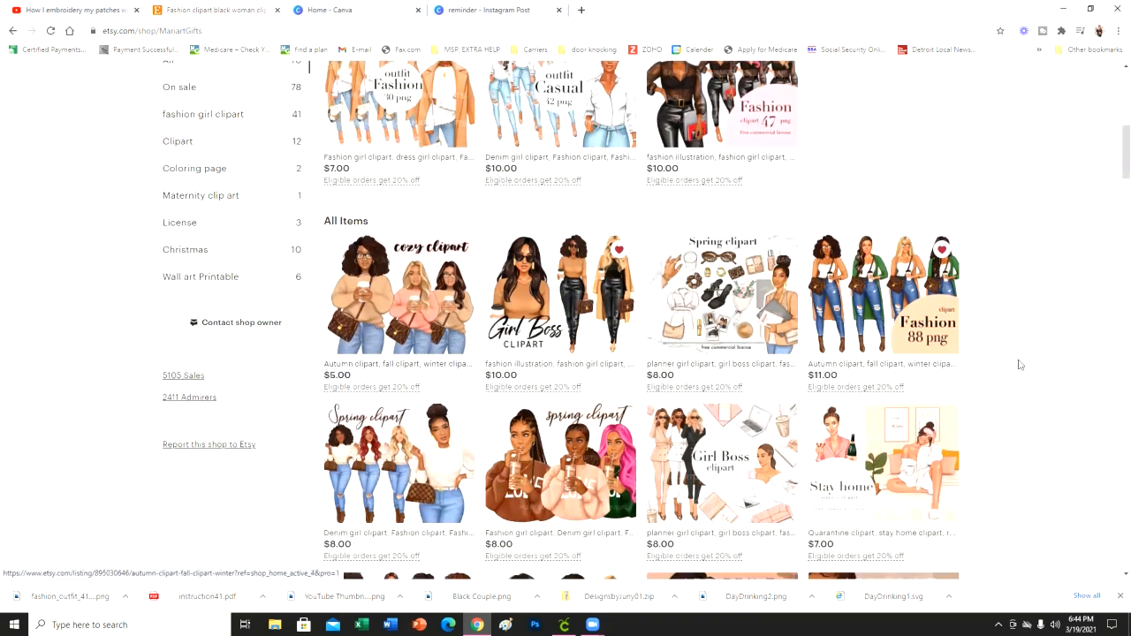
pyautogui.scroll(-3, 1051, 371)
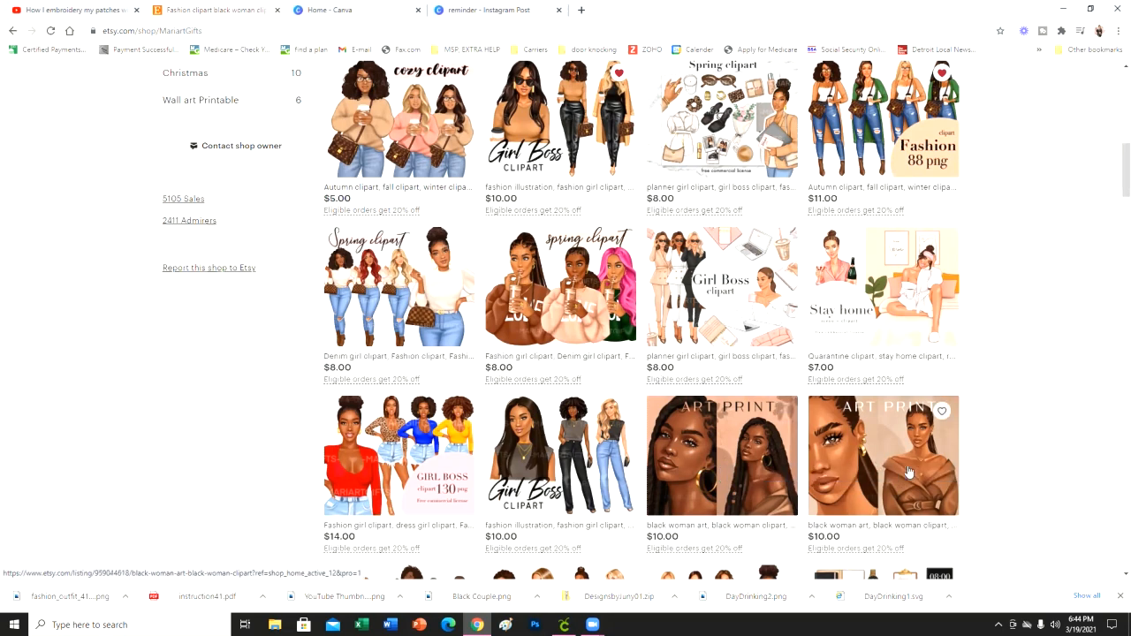
# Step: Favorite the two black woman art print listings, the cozy clipart and both spring clipart listings
pyautogui.click(943, 411)
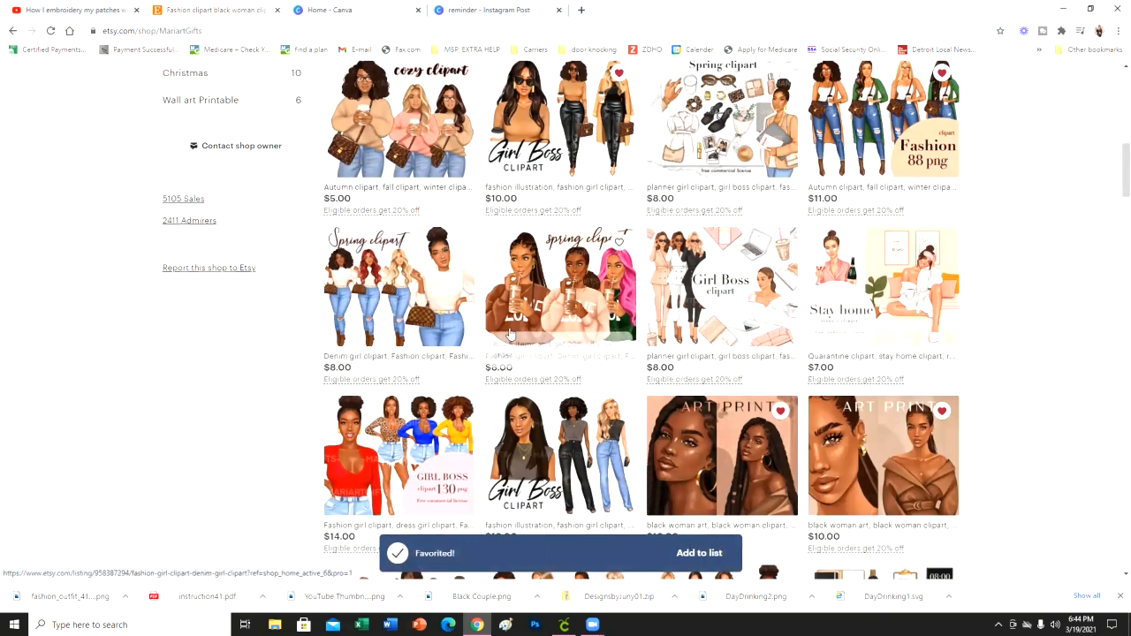
pyautogui.click(457, 241)
pyautogui.click(621, 241)
pyautogui.scroll(1, 627, 248)
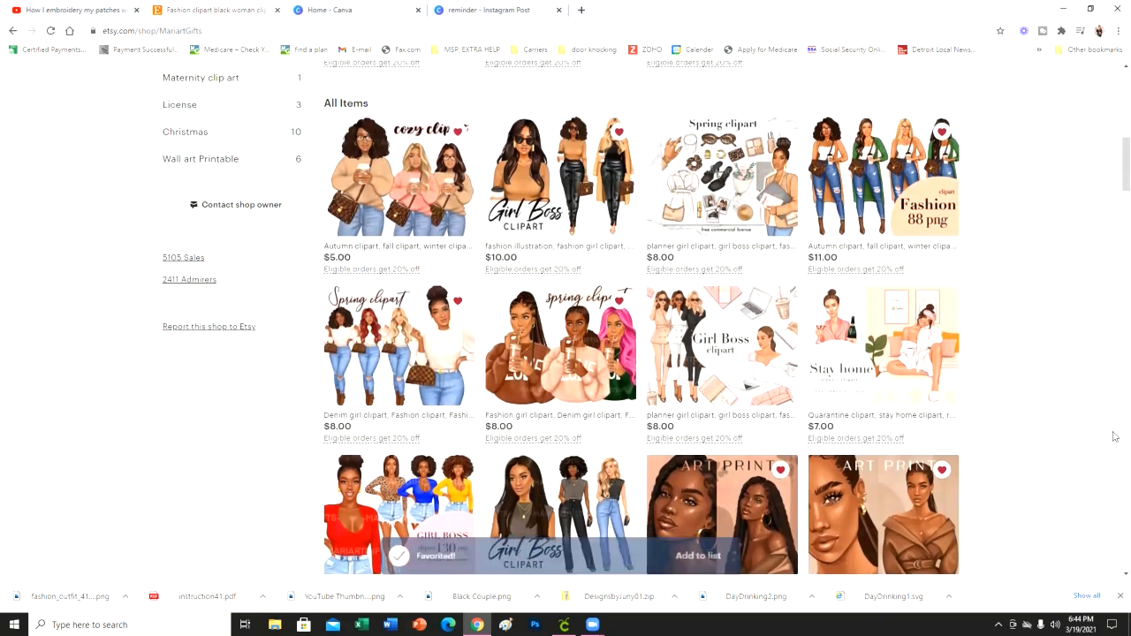
# Step: Examine the remaining clipart listings down to the end of the shop's first page
pyautogui.scroll(-3, 1114, 436)
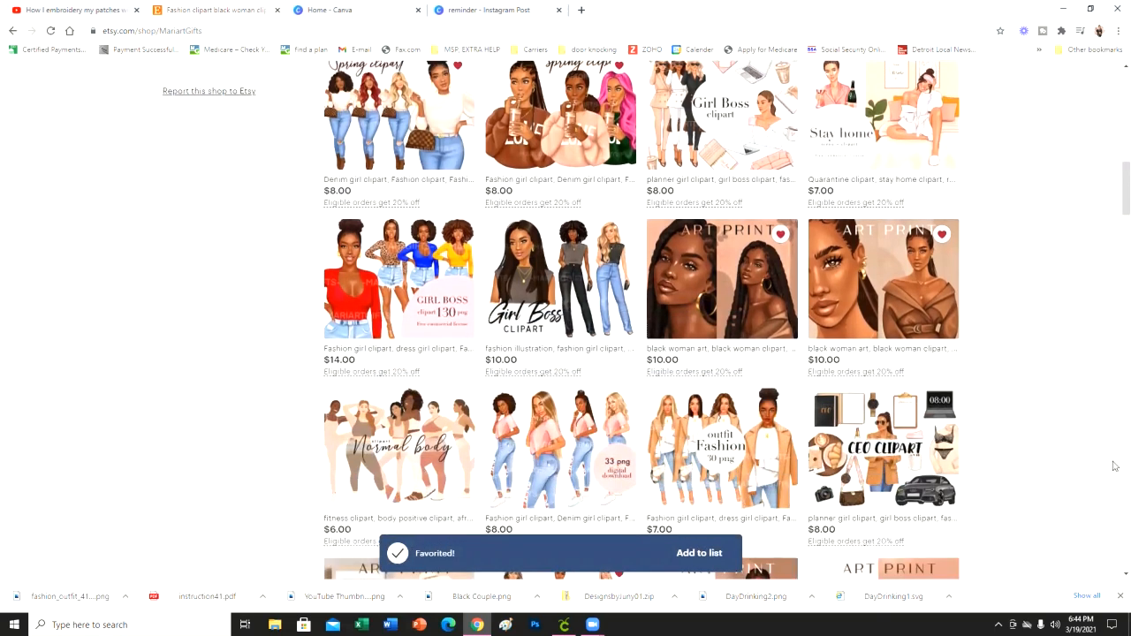
pyautogui.scroll(-1, 1089, 490)
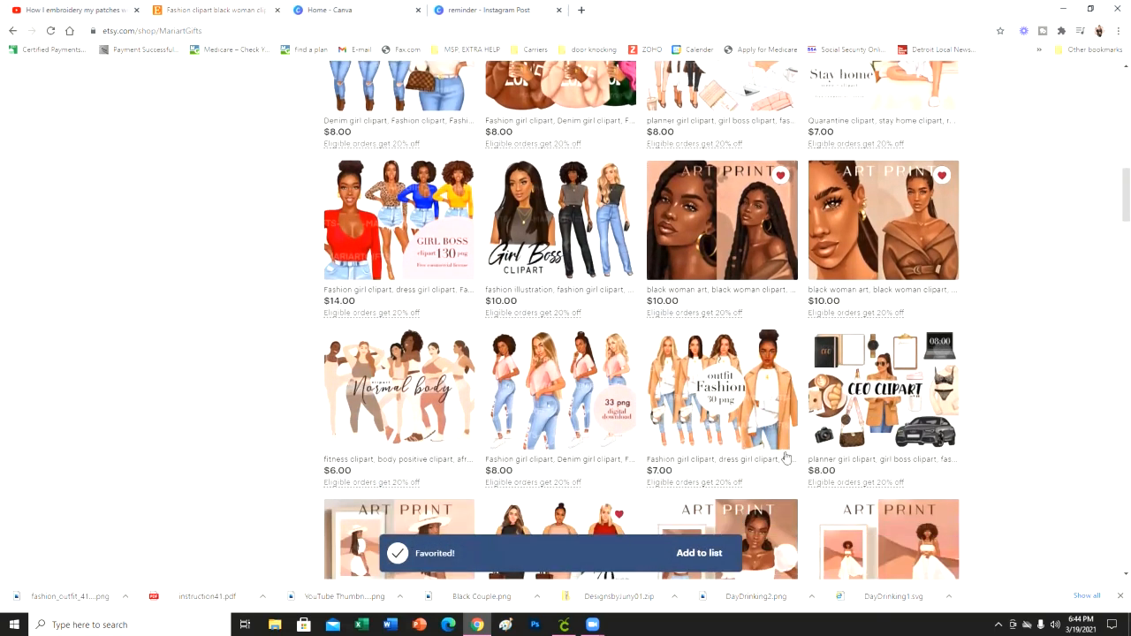
pyautogui.scroll(-2, 986, 470)
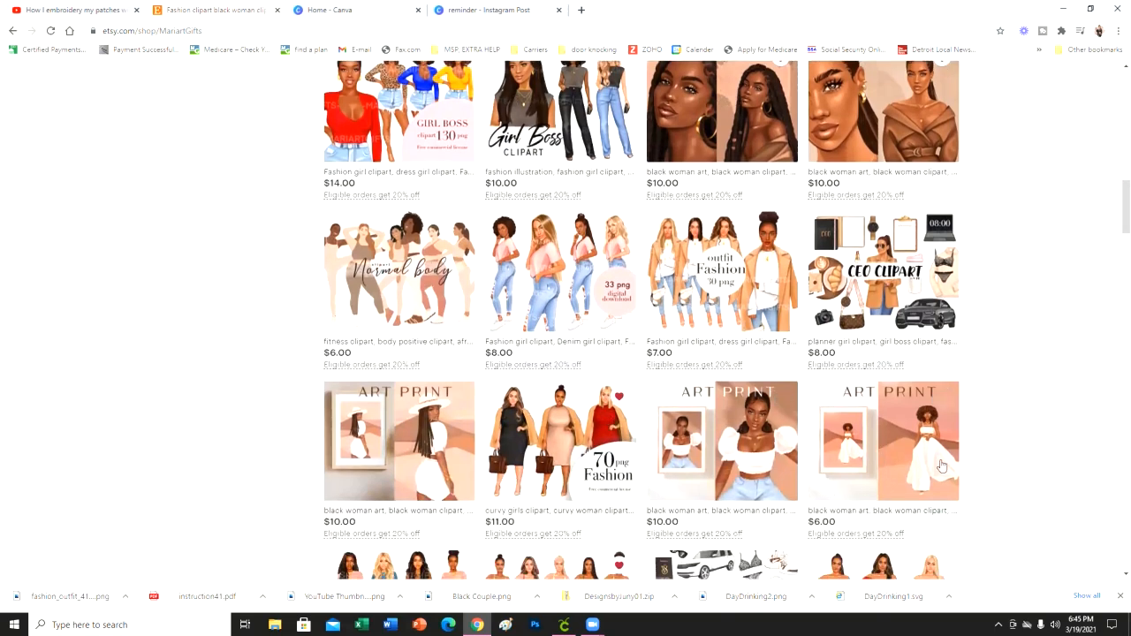
pyautogui.scroll(-3, 976, 470)
pyautogui.scroll(-4, 968, 478)
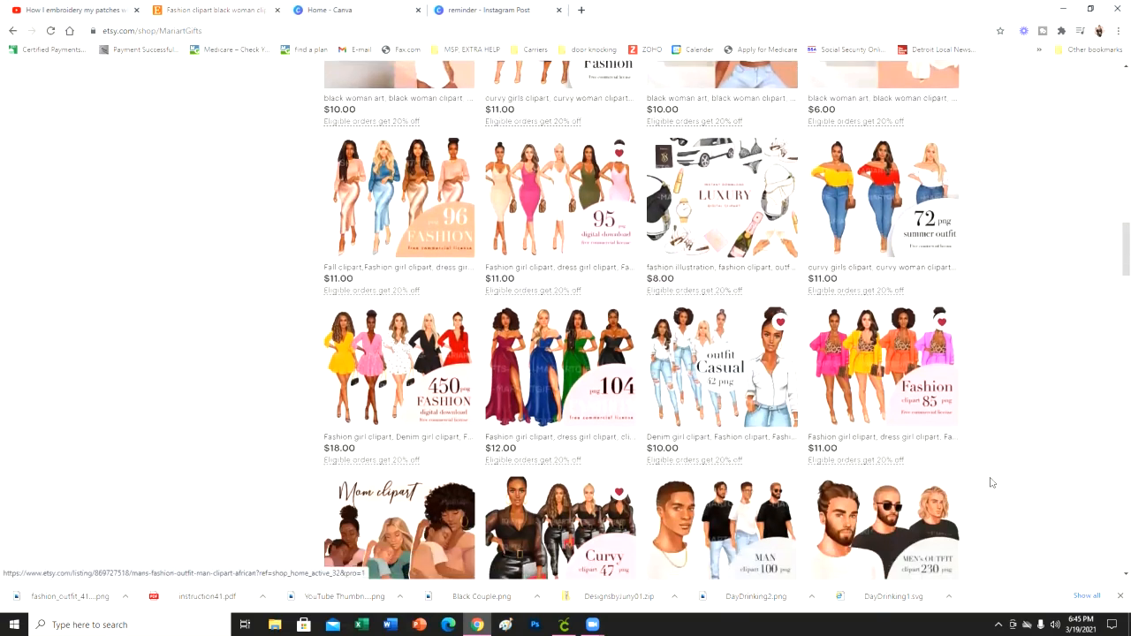
pyautogui.scroll(-3, 989, 486)
pyautogui.scroll(-2, 986, 490)
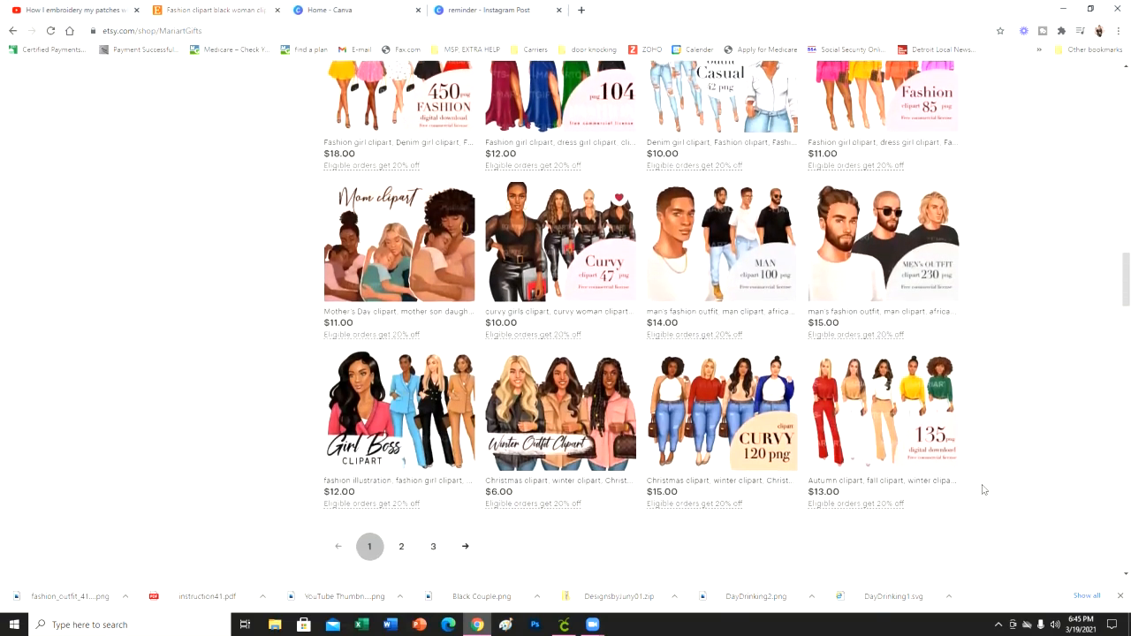
pyautogui.scroll(15, 976, 494)
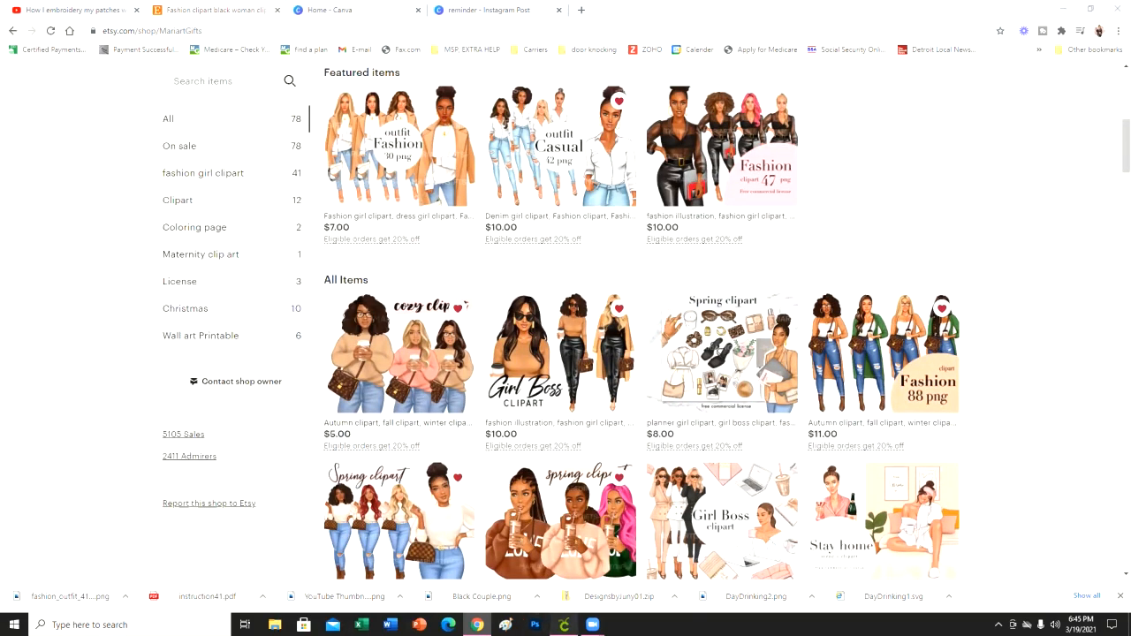
# Step: Switch to Cricut Design Space, set the woman image's height to 8 inches and move it toward the canvas center
pyautogui.click(564, 625)
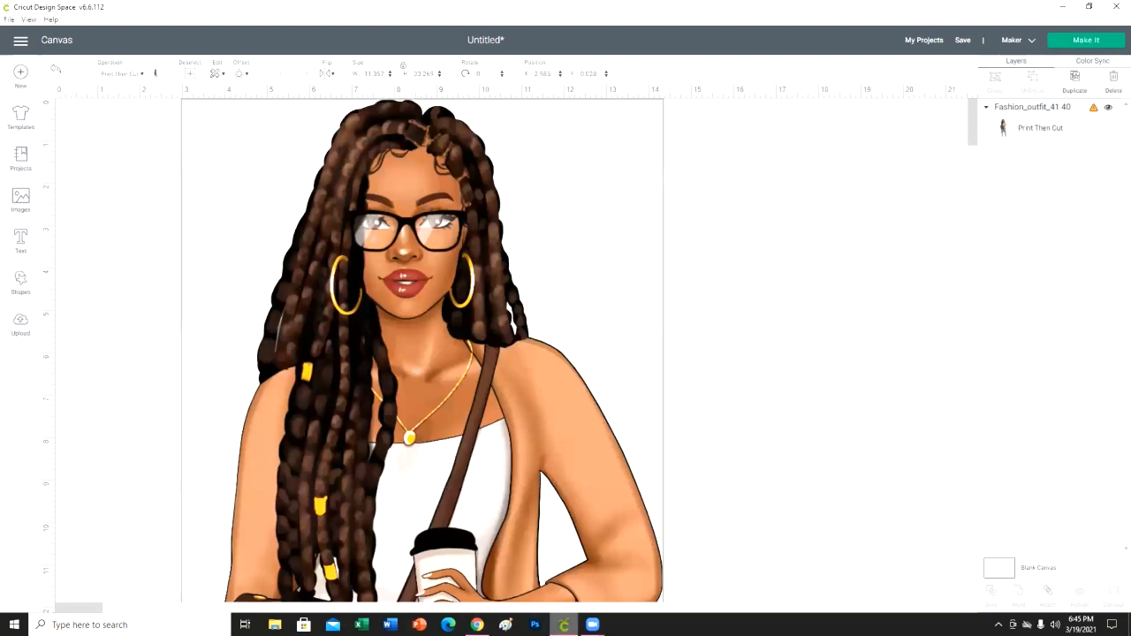
pyautogui.doubleClick(425, 74)
pyautogui.write('8')
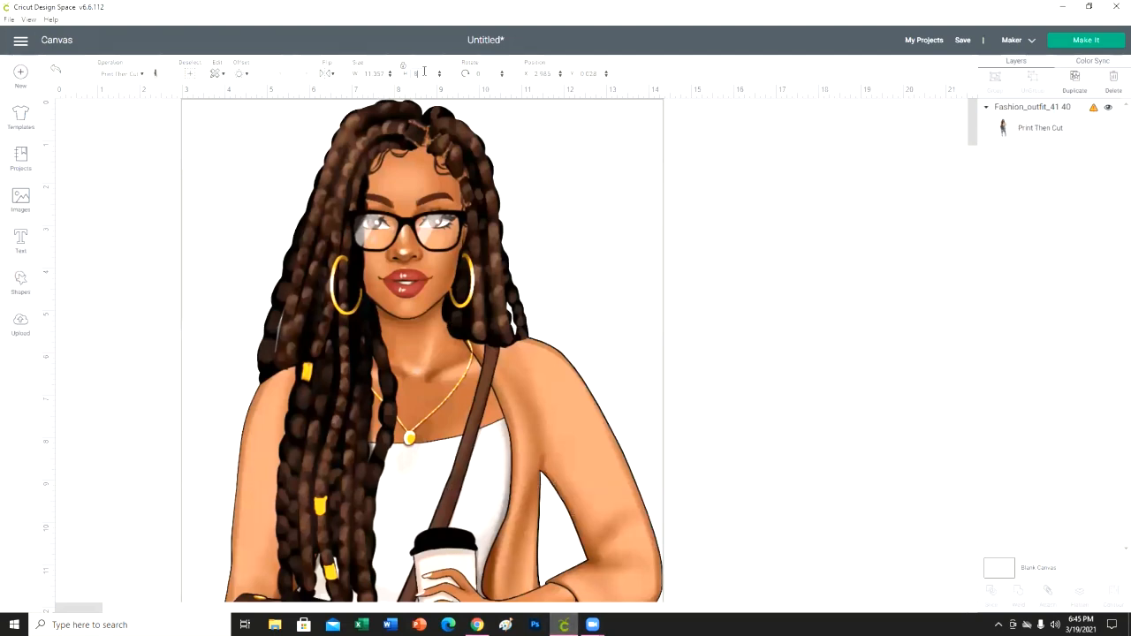
pyautogui.press('Return')
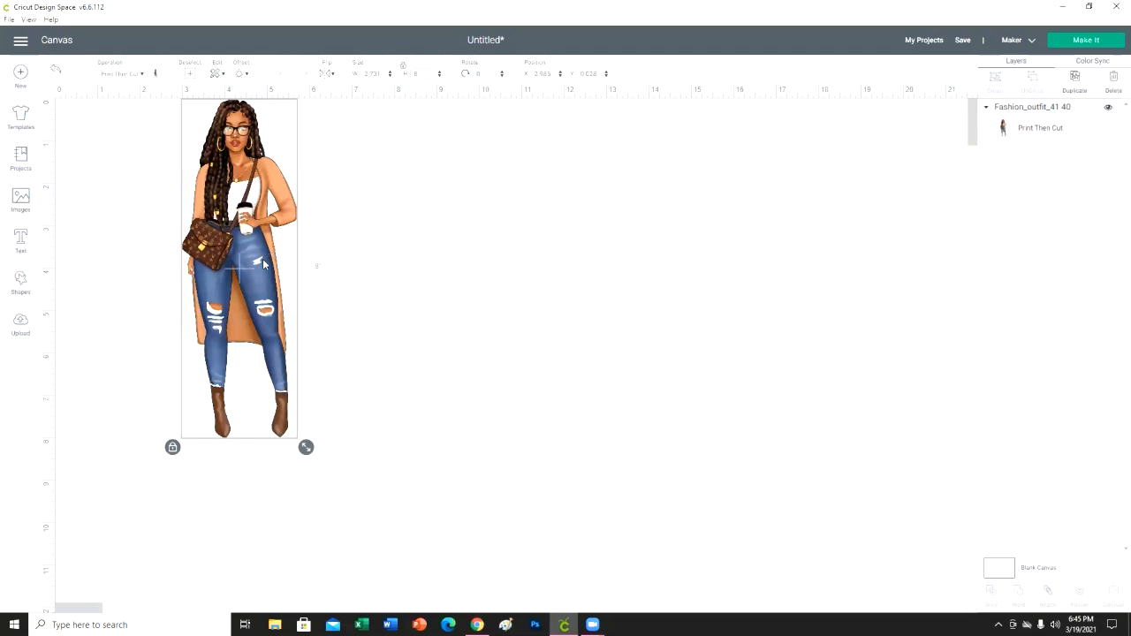
pyautogui.moveTo(265, 265); pyautogui.dragTo(514, 355)
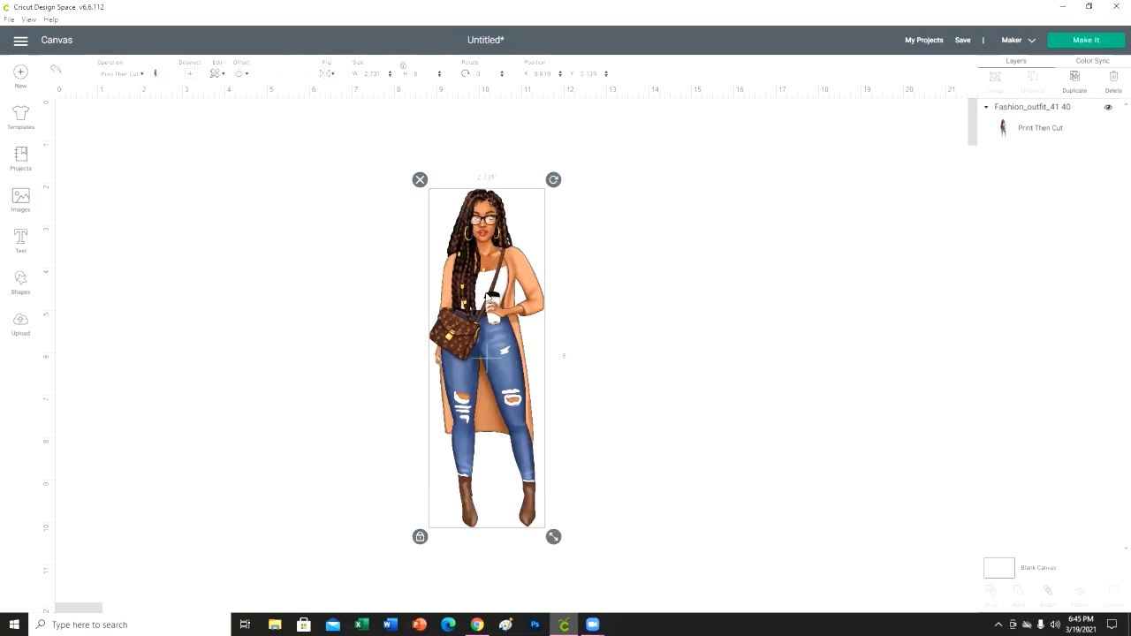
pyautogui.click(635, 282)
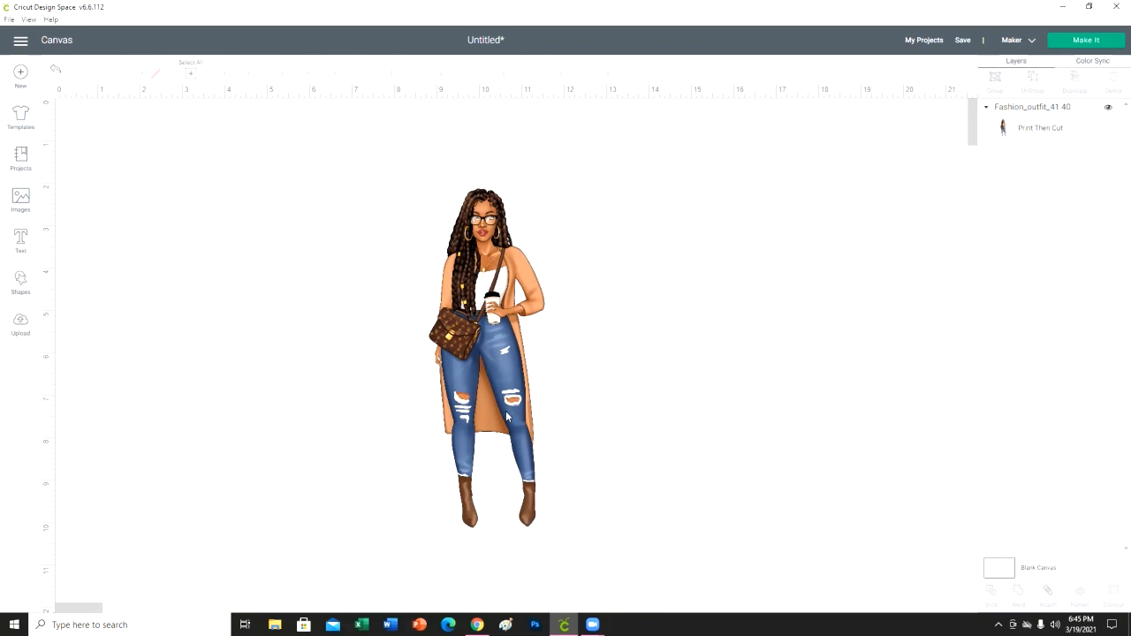
# Step: Create an offset around the woman image with rounded corners and a distance below 0.25 in
pyautogui.click(517, 336)
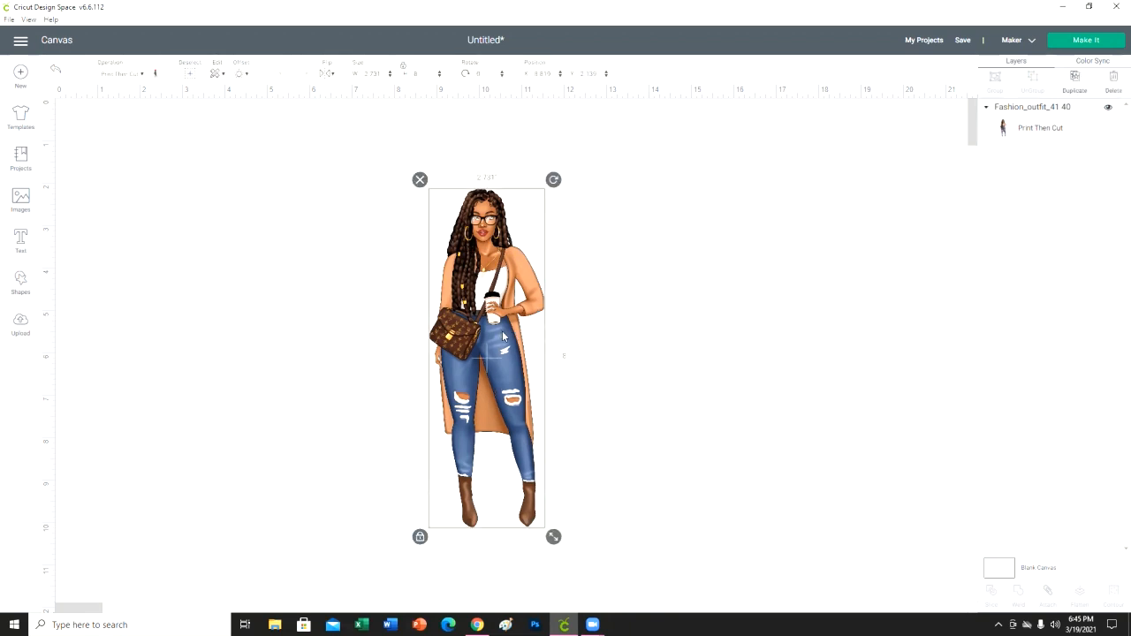
pyautogui.click(240, 75)
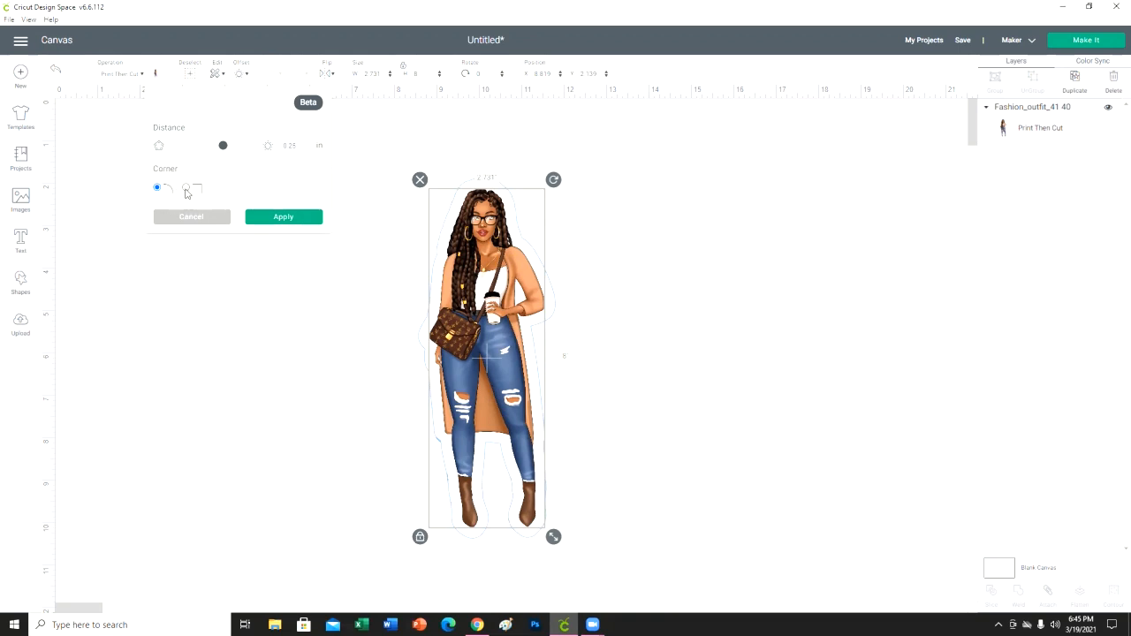
pyautogui.click(187, 190)
pyautogui.click(157, 188)
pyautogui.moveTo(224, 152); pyautogui.dragTo(219, 153)
pyautogui.moveTo(219, 152); pyautogui.dragTo(218, 153)
pyautogui.click(305, 221)
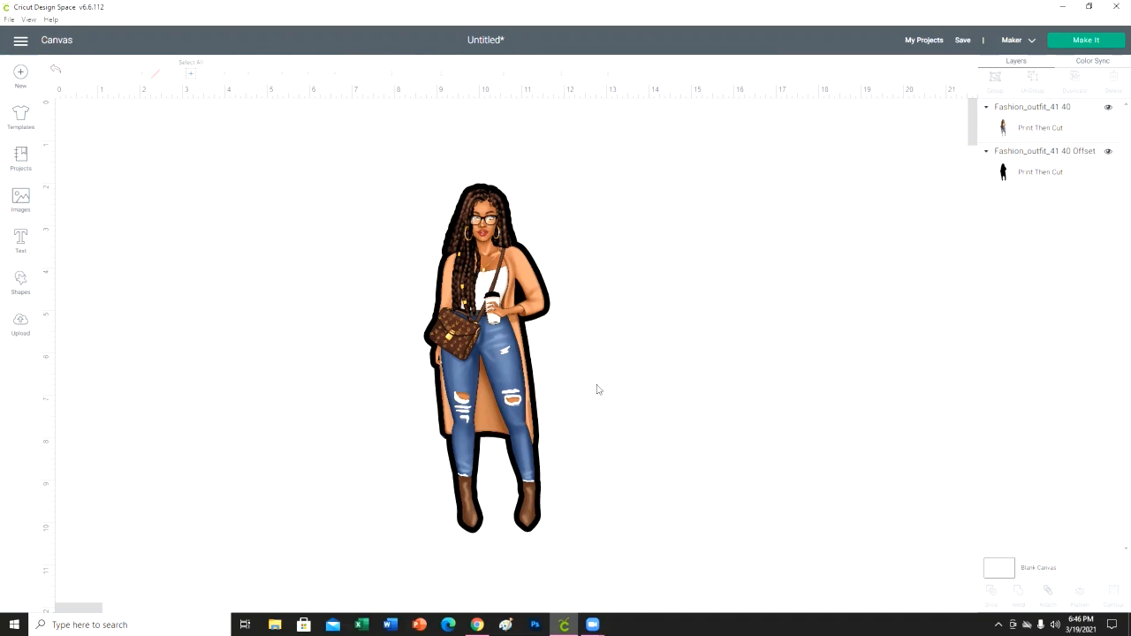
# Step: Move the woman image off its black offset, and align the two with Center
pyautogui.moveTo(530, 323); pyautogui.dragTo(746, 321)
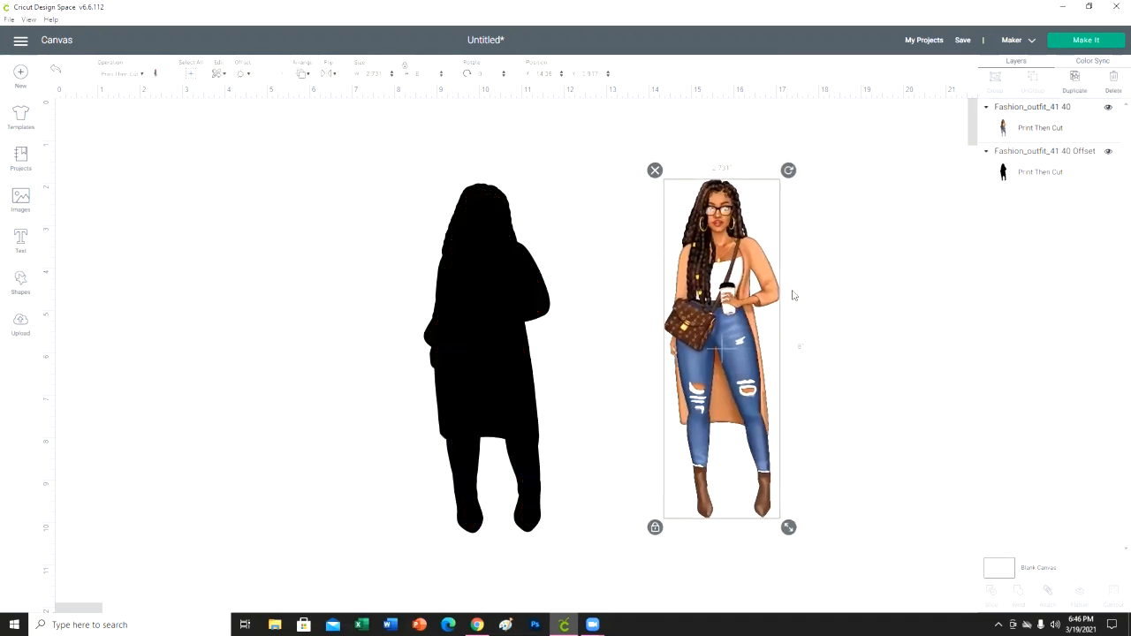
pyautogui.click(844, 294)
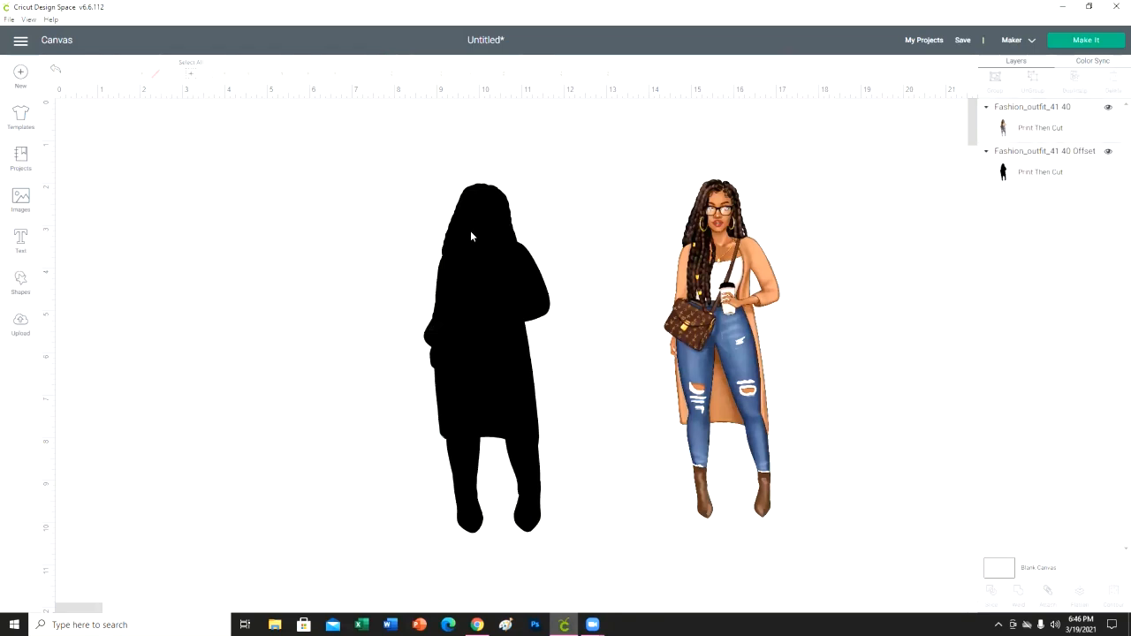
pyautogui.moveTo(357, 233); pyautogui.dragTo(868, 240)
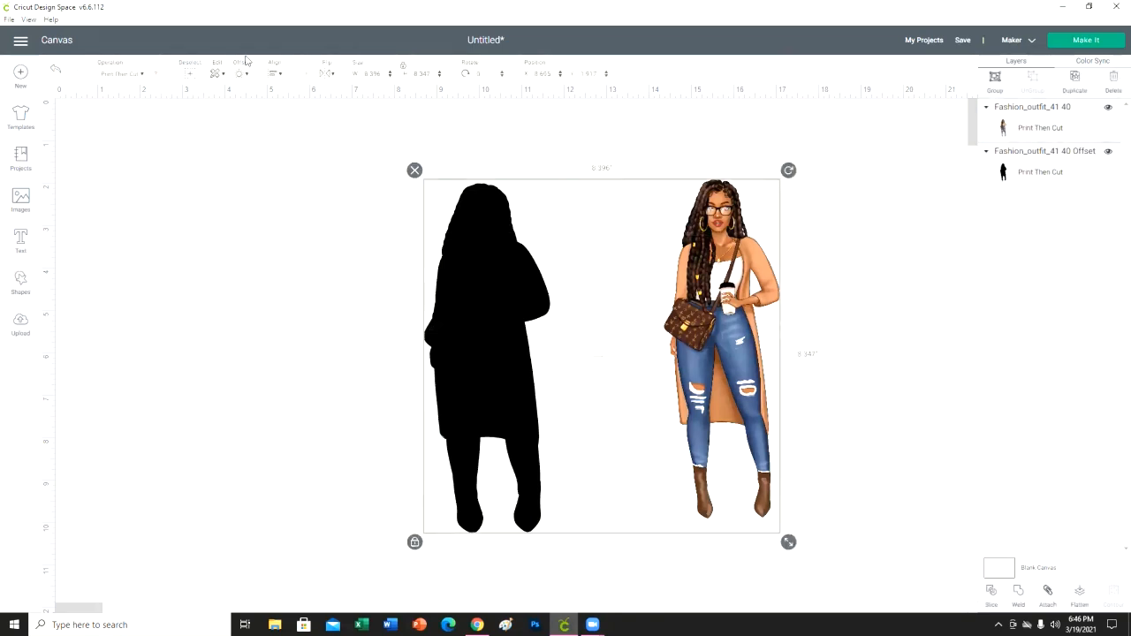
pyautogui.click(270, 76)
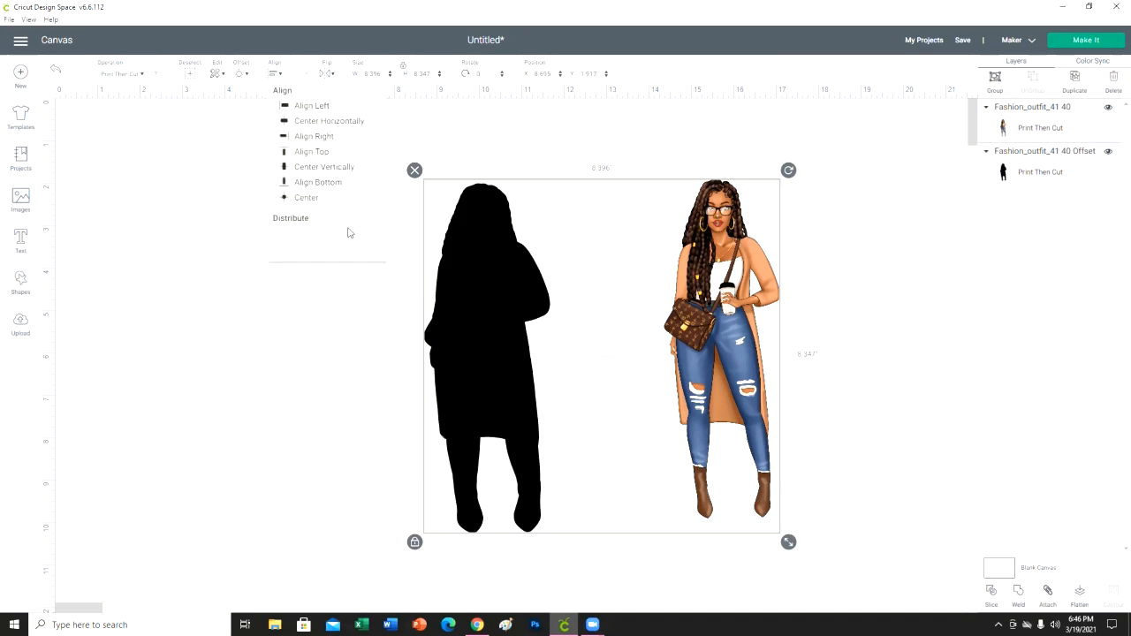
pyautogui.click(327, 203)
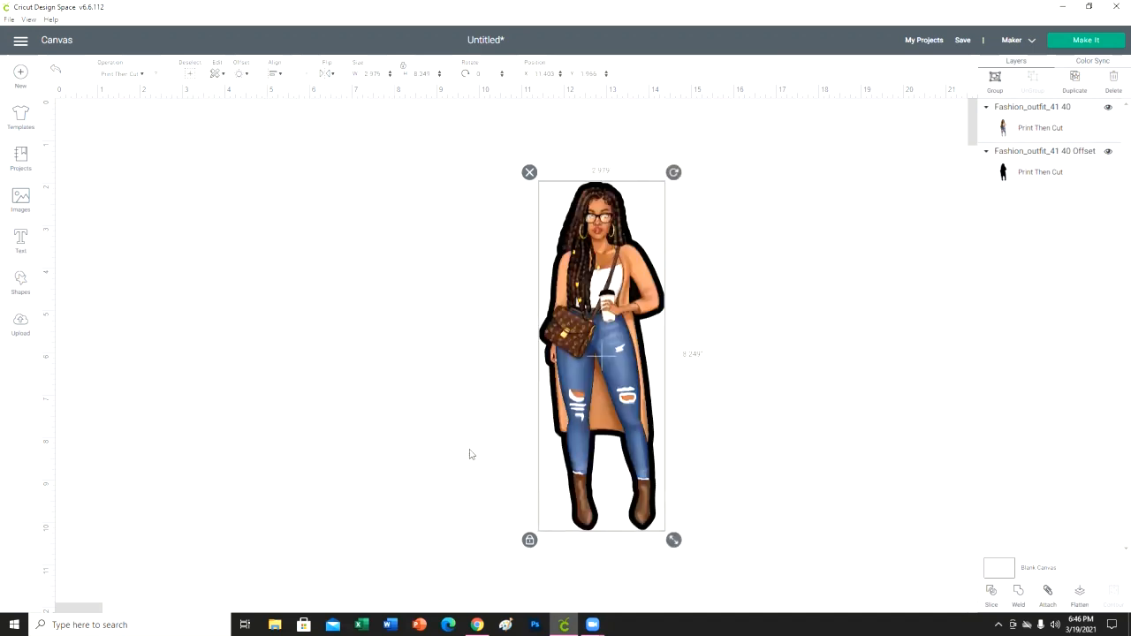
# Step: Separate the woman image from its black offset by placing it to the left of the silhouette
pyautogui.click(749, 397)
pyautogui.moveTo(583, 324); pyautogui.dragTo(399, 328)
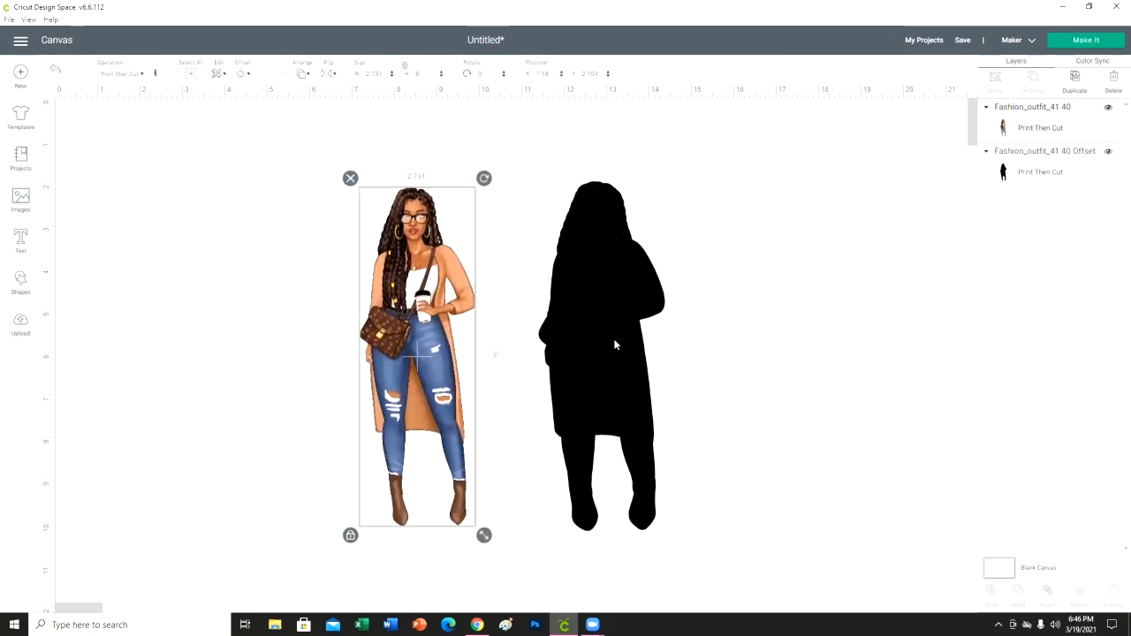
# Step: Move the woman image back onto the black silhouette and align the two with Center
pyautogui.moveTo(475, 345); pyautogui.dragTo(661, 342)
pyautogui.click(447, 359)
pyautogui.moveTo(456, 351); pyautogui.dragTo(667, 355)
pyautogui.click(244, 73)
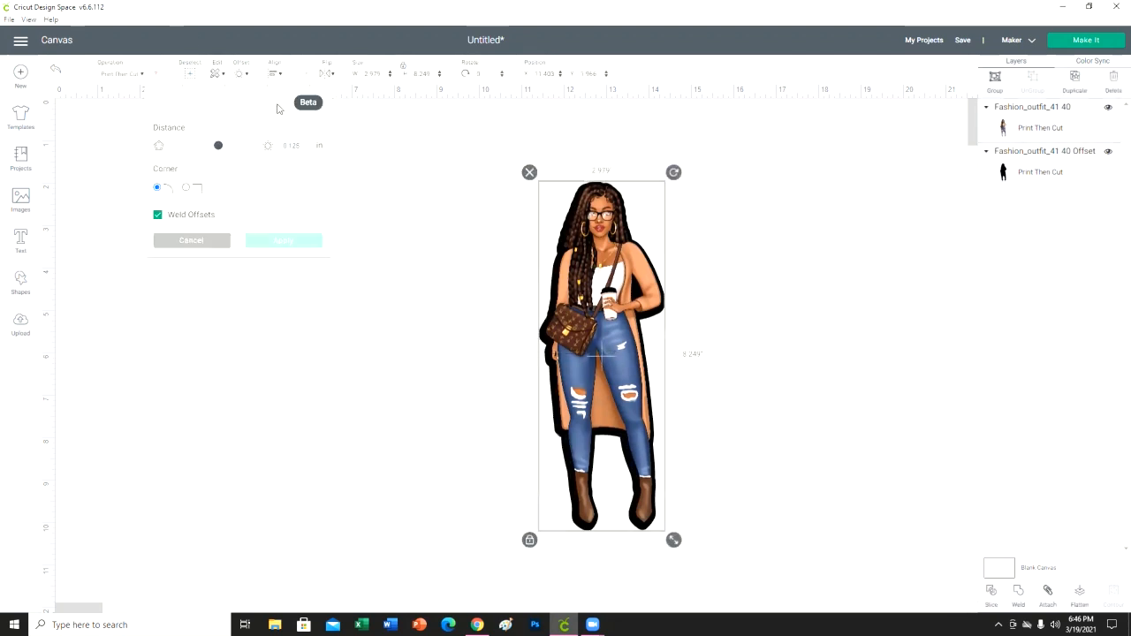
pyautogui.click(217, 240)
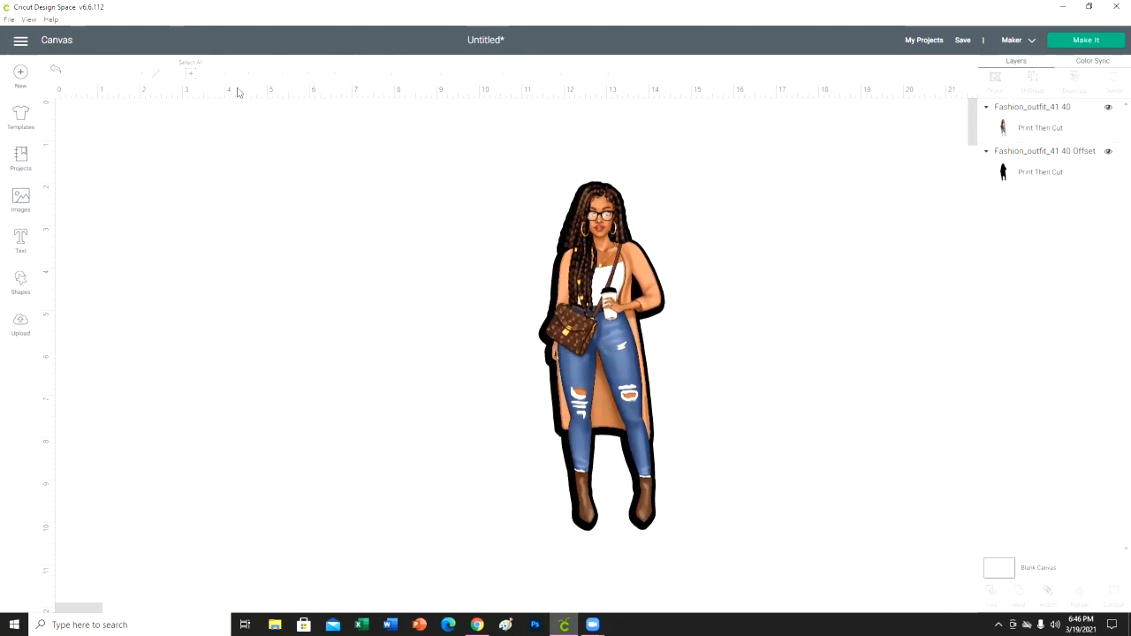
pyautogui.moveTo(476, 237); pyautogui.dragTo(686, 283)
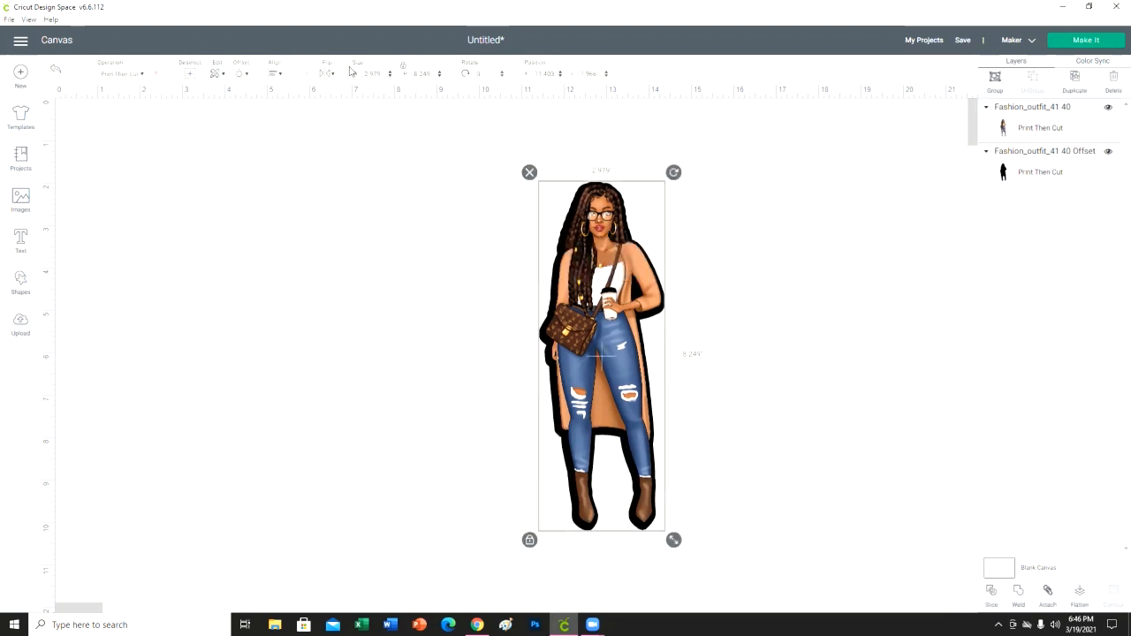
pyautogui.click(276, 73)
pyautogui.click(308, 198)
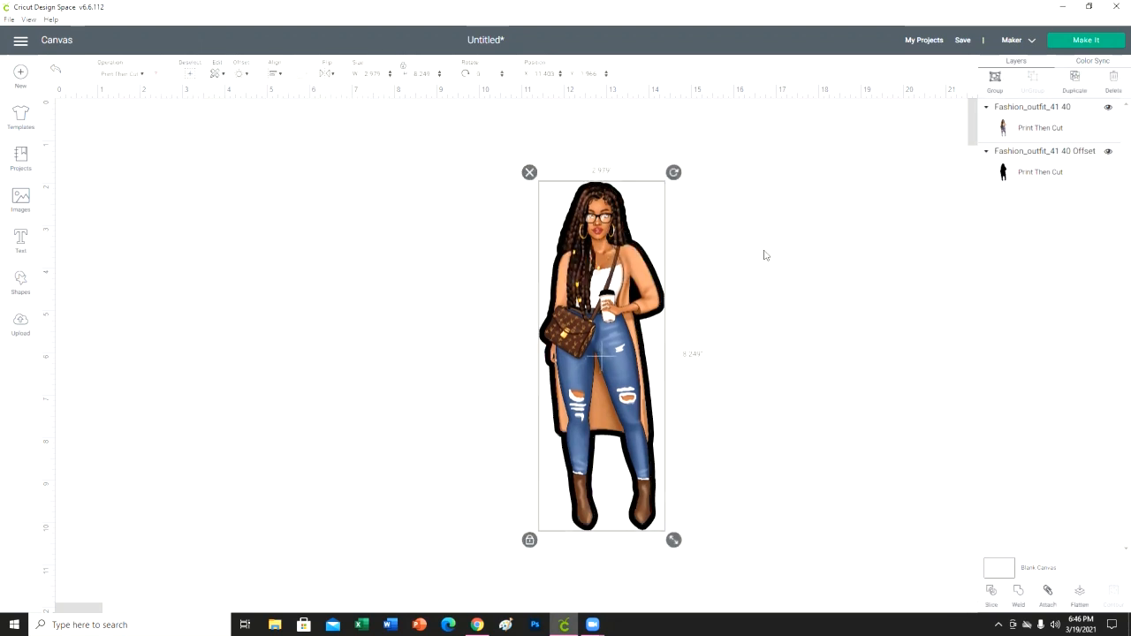
pyautogui.click(762, 252)
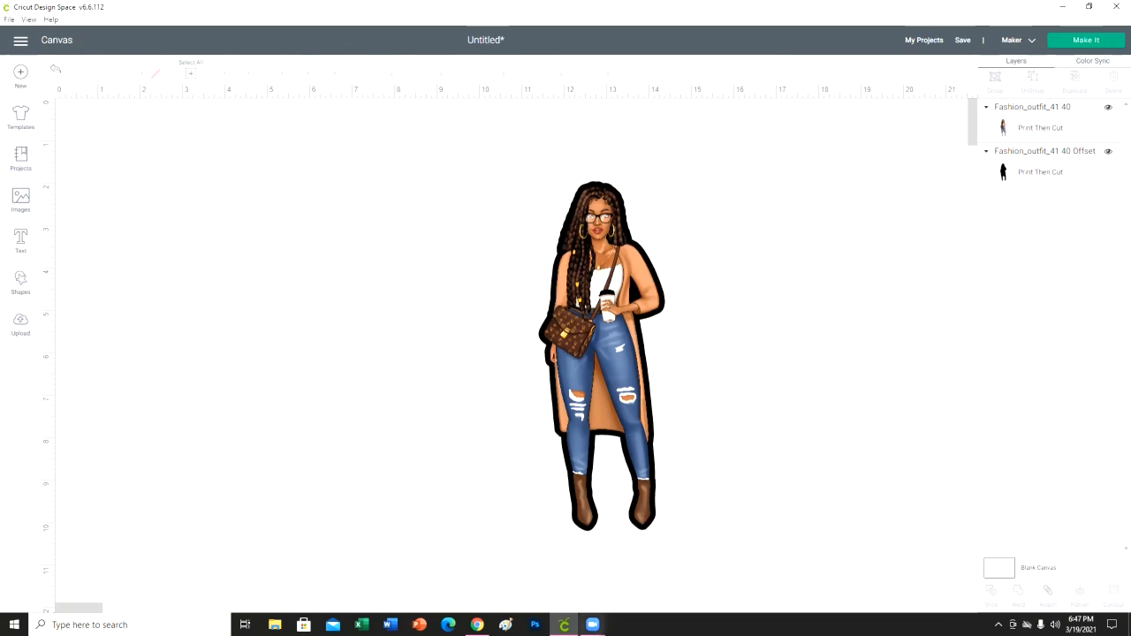
# Step: Switch to the Canva design in Chrome, look up its background color, and return to Cricut Design Space
pyautogui.click(477, 625)
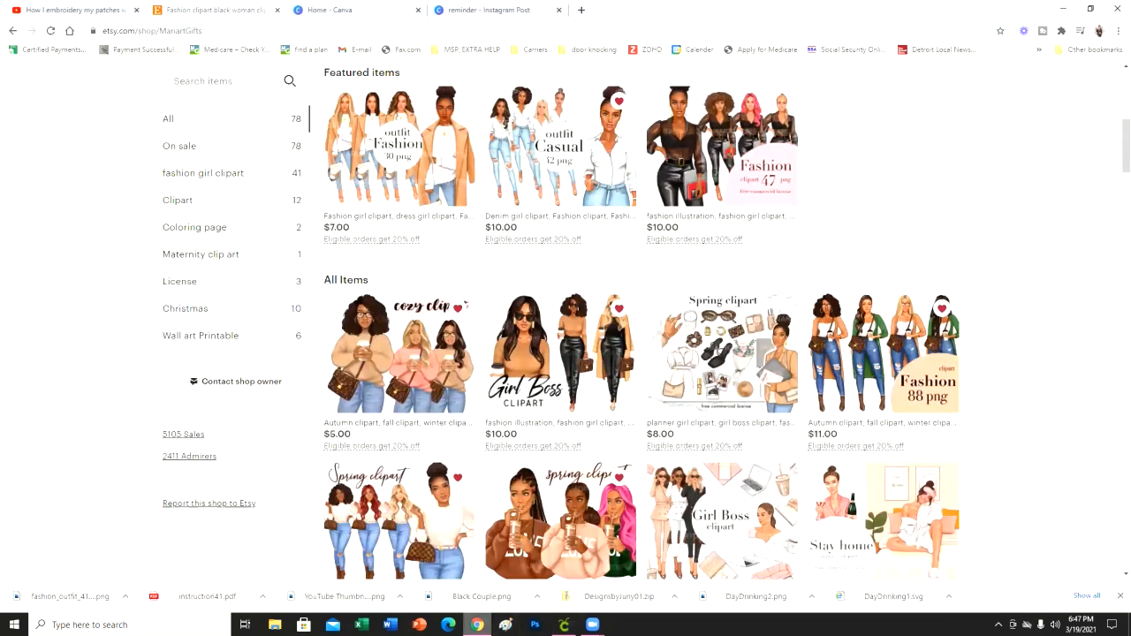
pyautogui.click(490, 9)
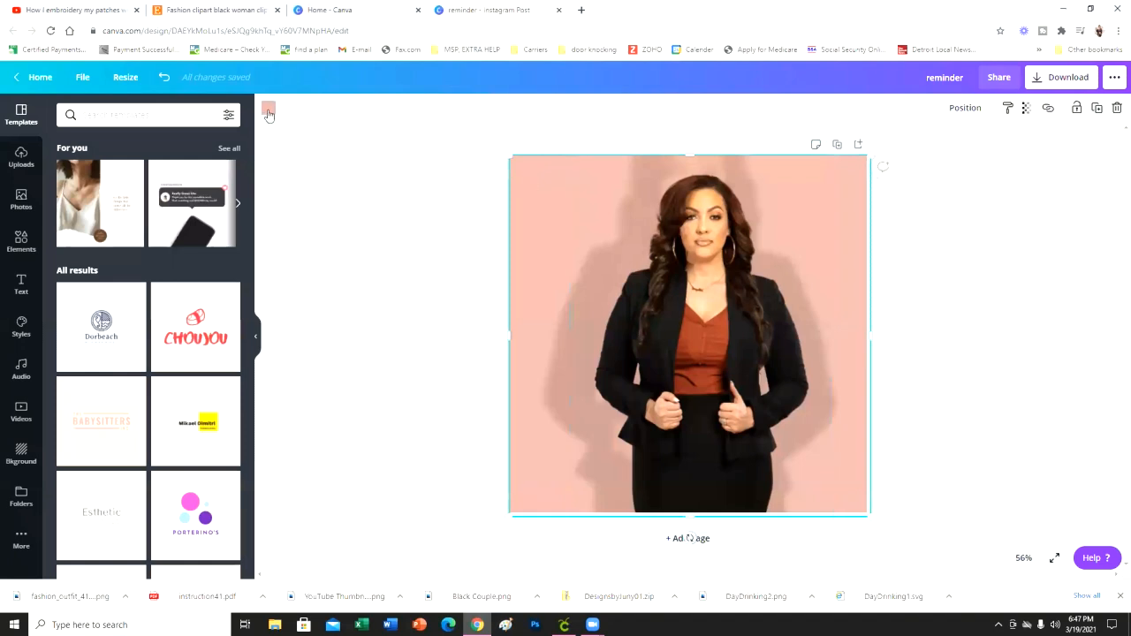
pyautogui.click(268, 109)
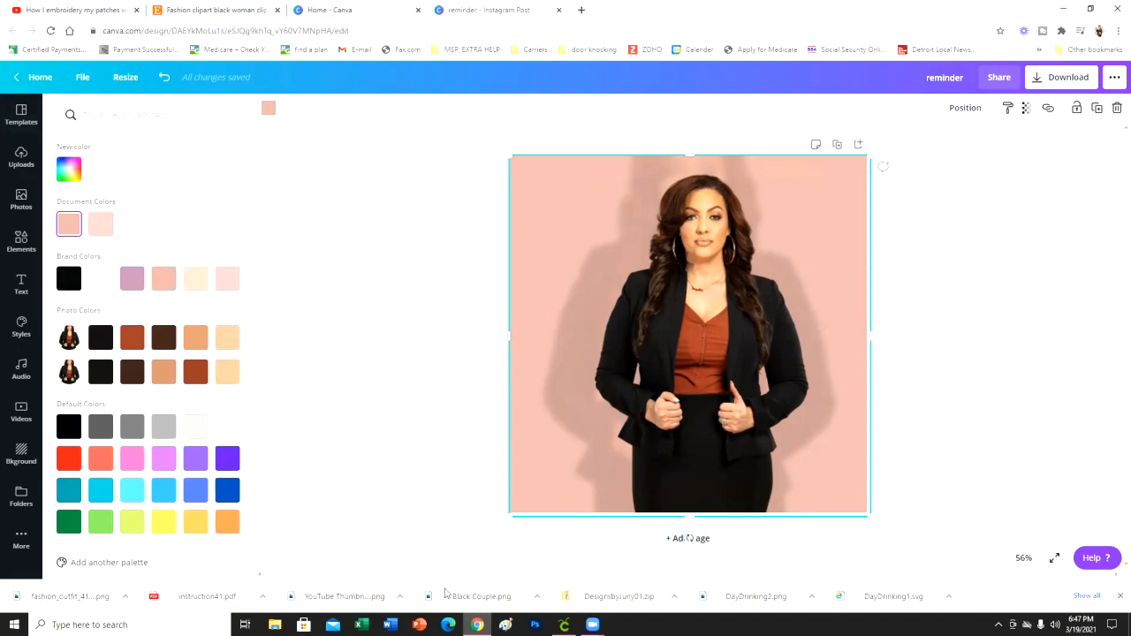
pyautogui.click(564, 624)
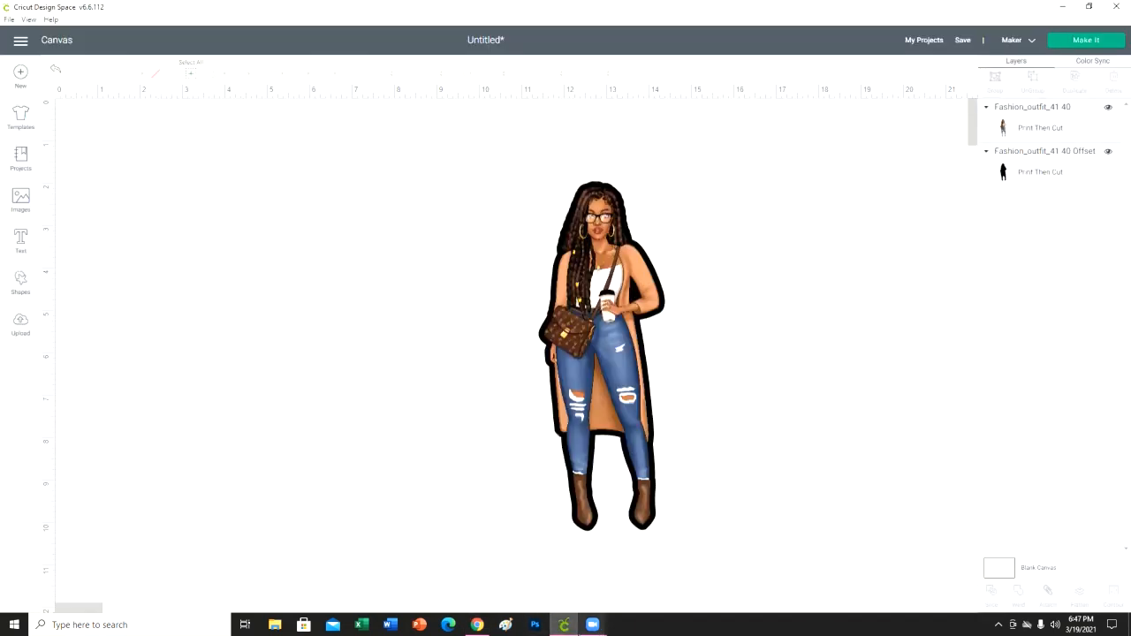
# Step: Enter the custom hex color #d3297 for the black offset layer
pyautogui.click(1022, 158)
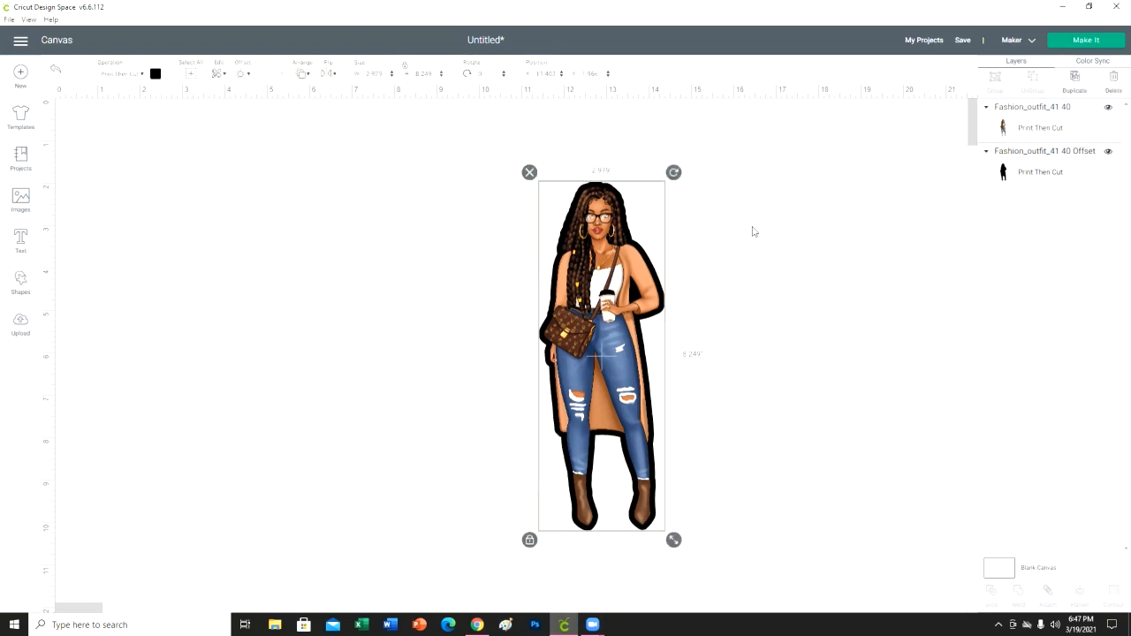
pyautogui.click(156, 75)
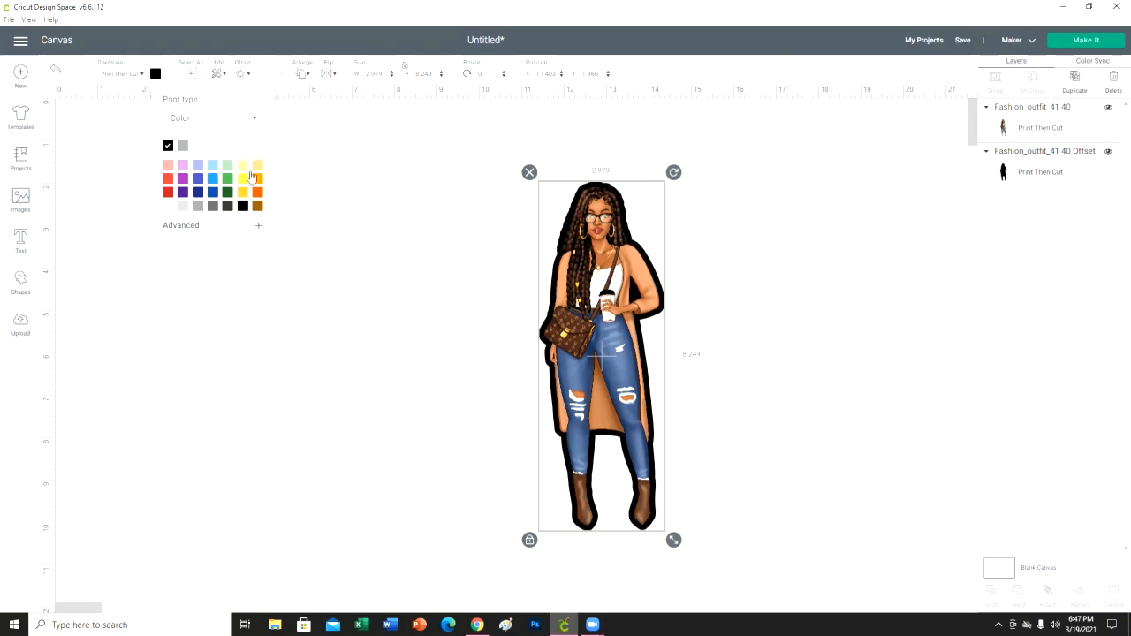
pyautogui.click(183, 228)
pyautogui.click(241, 362)
pyautogui.doubleClick(241, 361)
pyautogui.write('d3297')
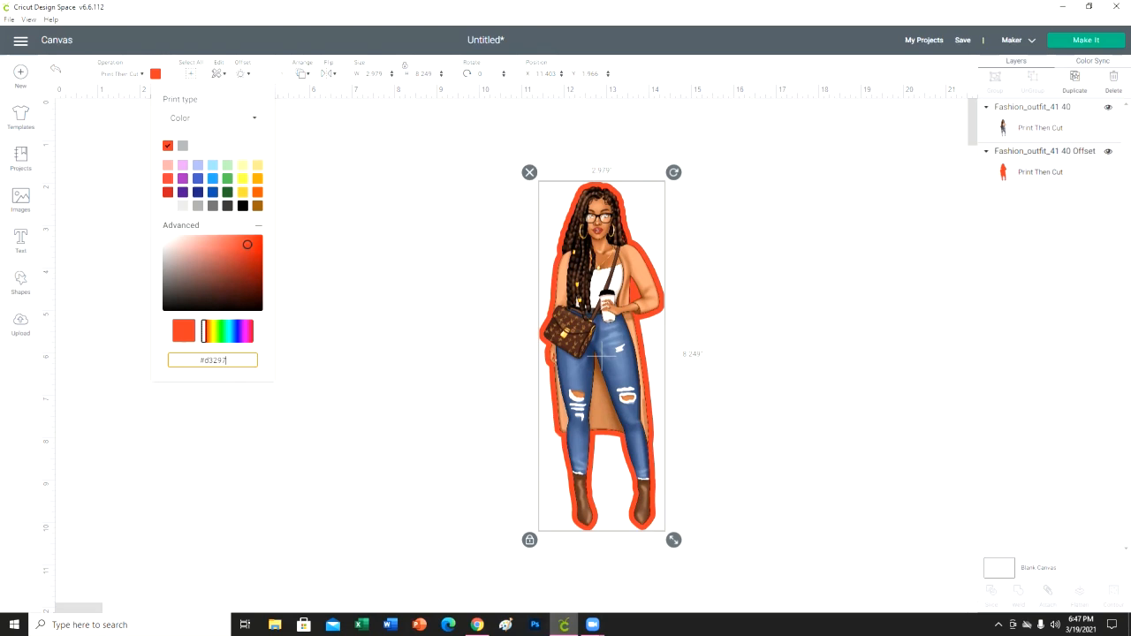
# Step: Recheck the color in the Canva design and set the offset's custom hex color to #d3a297
pyautogui.hotkey('alt', 'Tab')
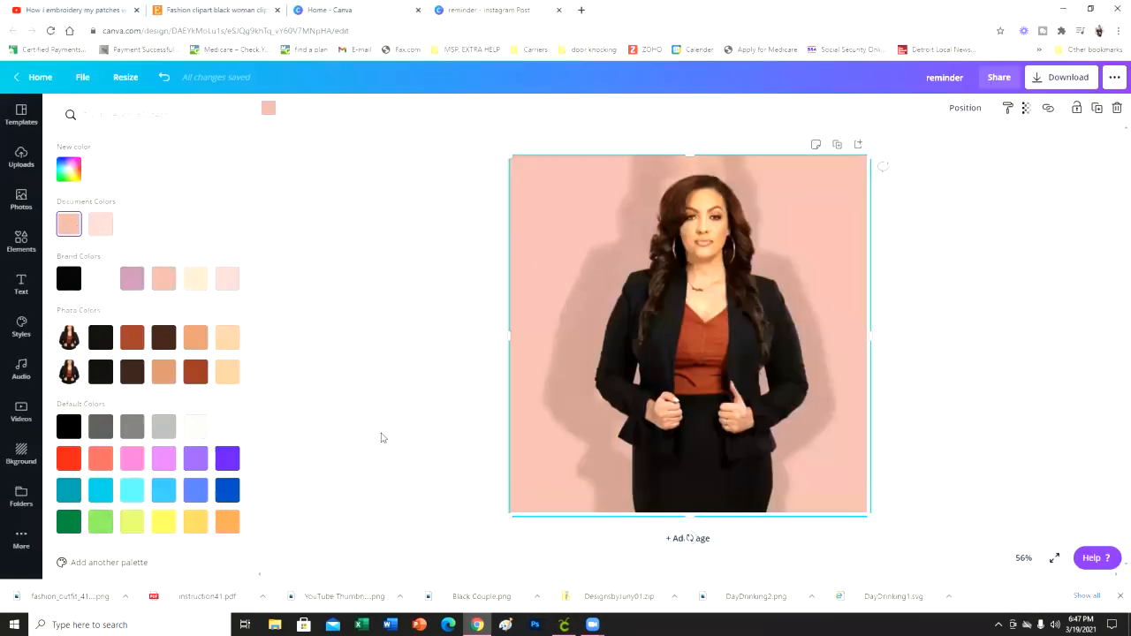
pyautogui.hotkey('alt', 'Tab')
pyautogui.press('BackSpace')
pyautogui.press('BackSpace')
pyautogui.press('BackSpace')
pyautogui.press('BackSpace')
pyautogui.press('BackSpace')
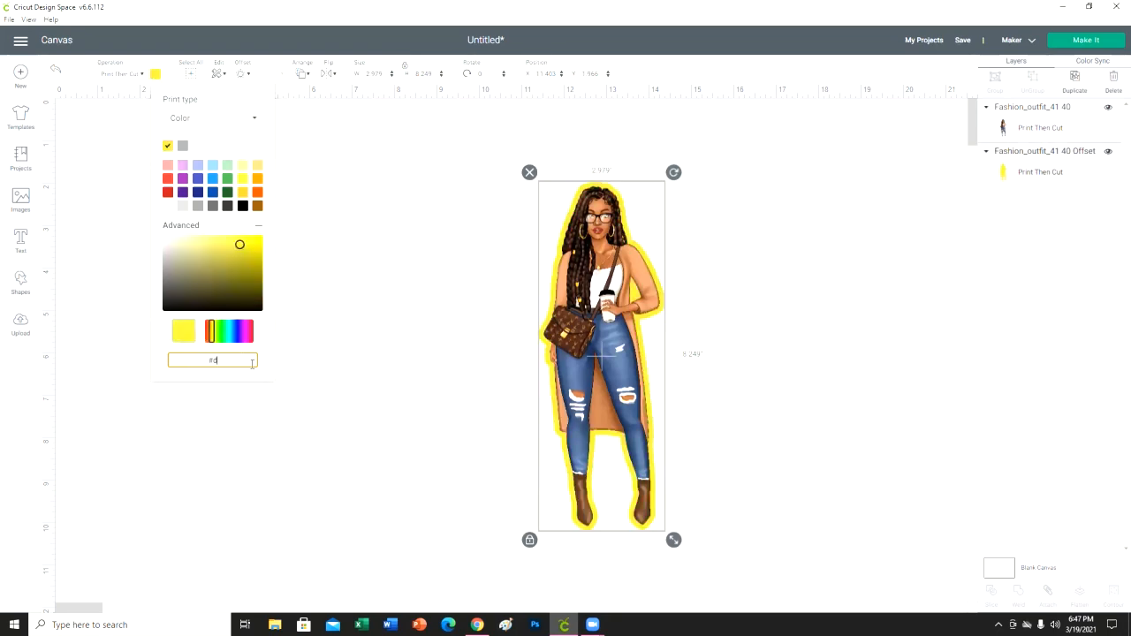
pyautogui.write('a297')
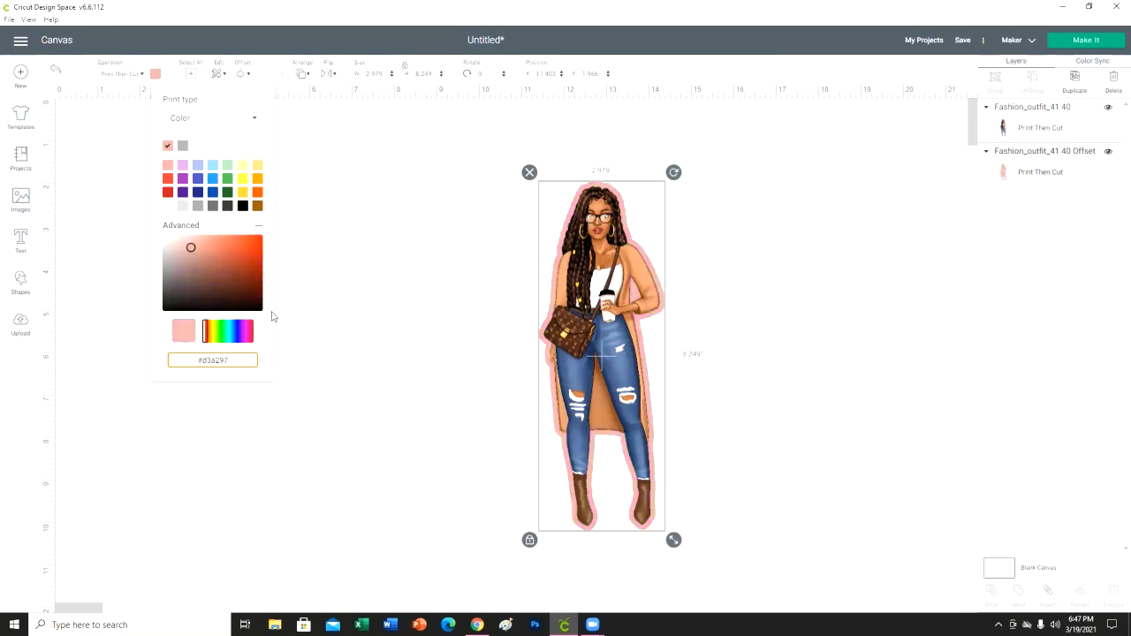
pyautogui.click(380, 345)
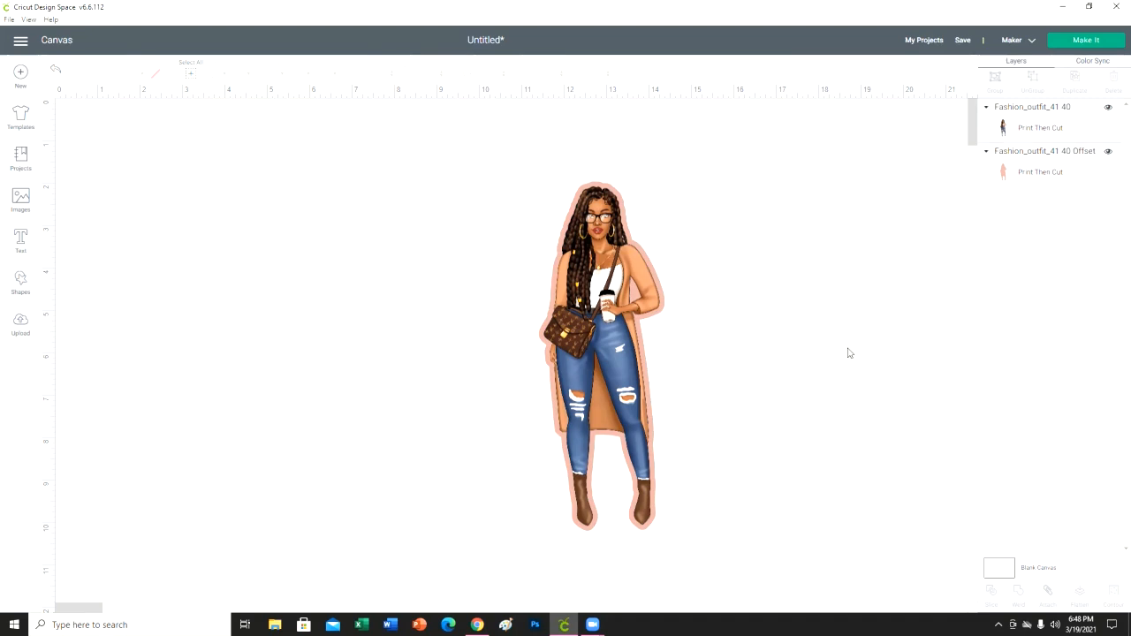
# Step: Attach the woman image to its pink offset, trying Flatten on the pair and reverting it with Unflatten
pyautogui.moveTo(566, 166); pyautogui.dragTo(654, 322)
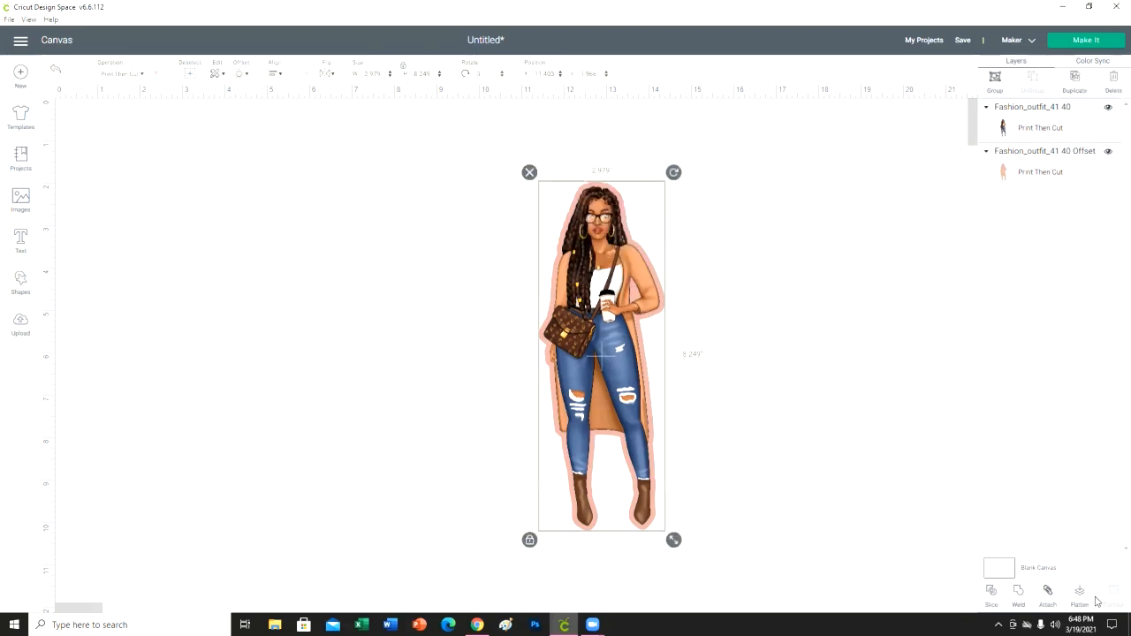
pyautogui.click(1048, 592)
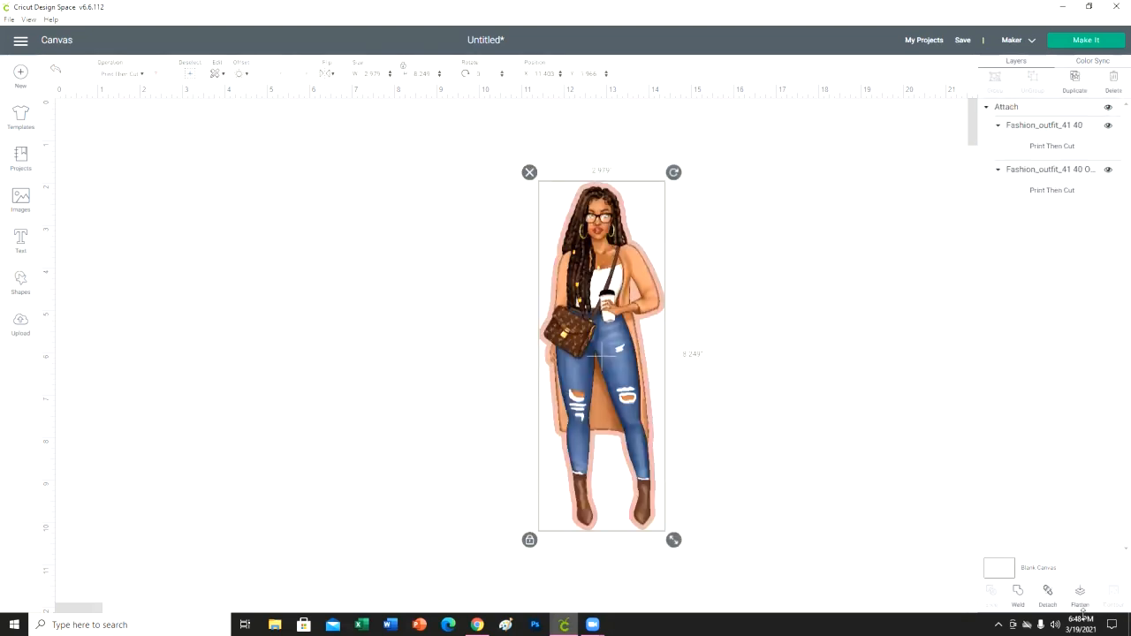
pyautogui.click(1082, 599)
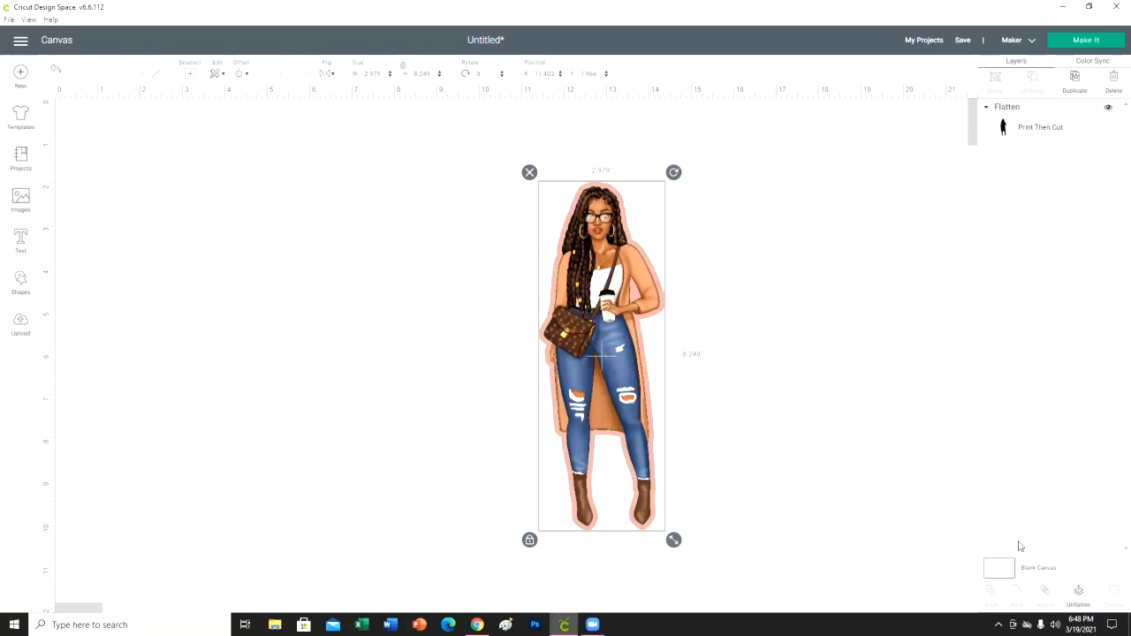
pyautogui.click(1079, 599)
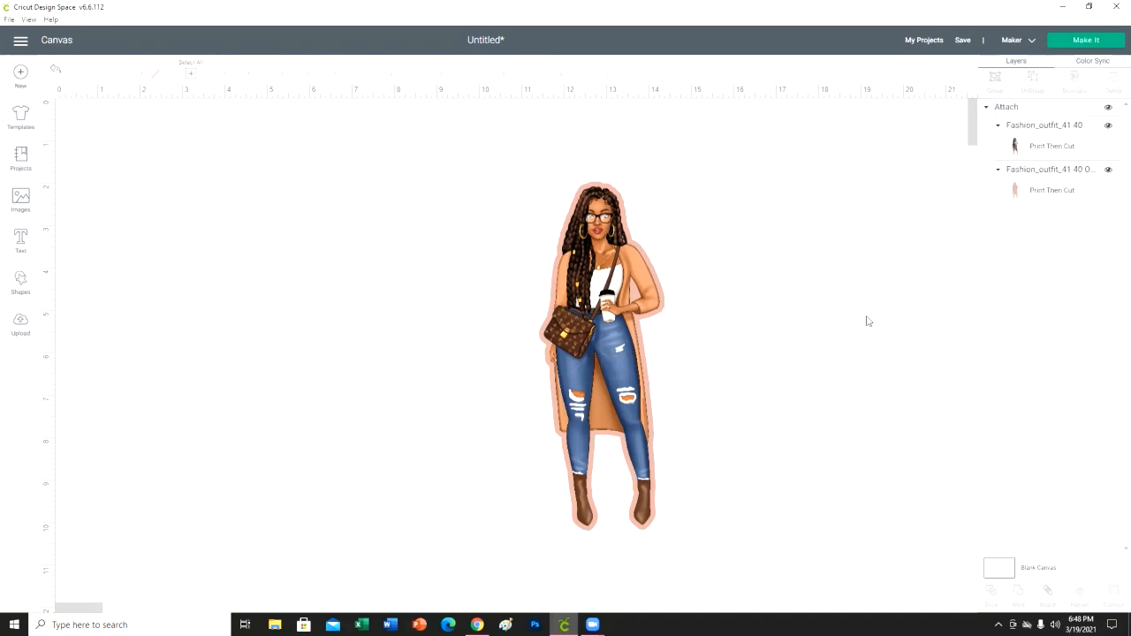
# Step: Place a horizontally flipped duplicate of the pink offset to the right of the woman image
pyautogui.click(1065, 177)
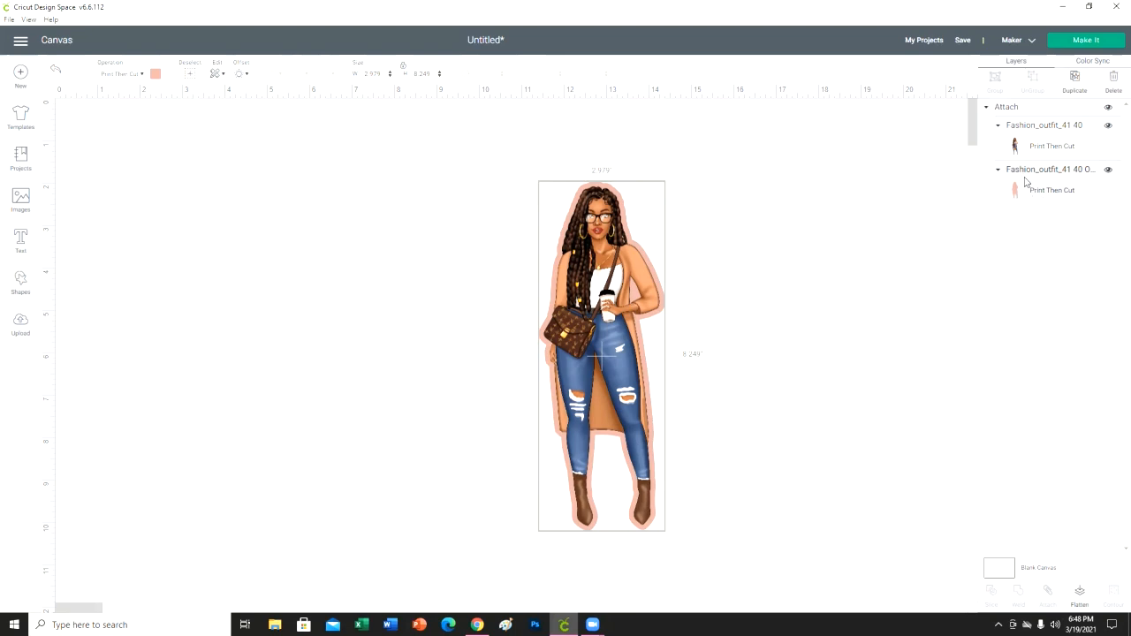
pyautogui.click(1075, 84)
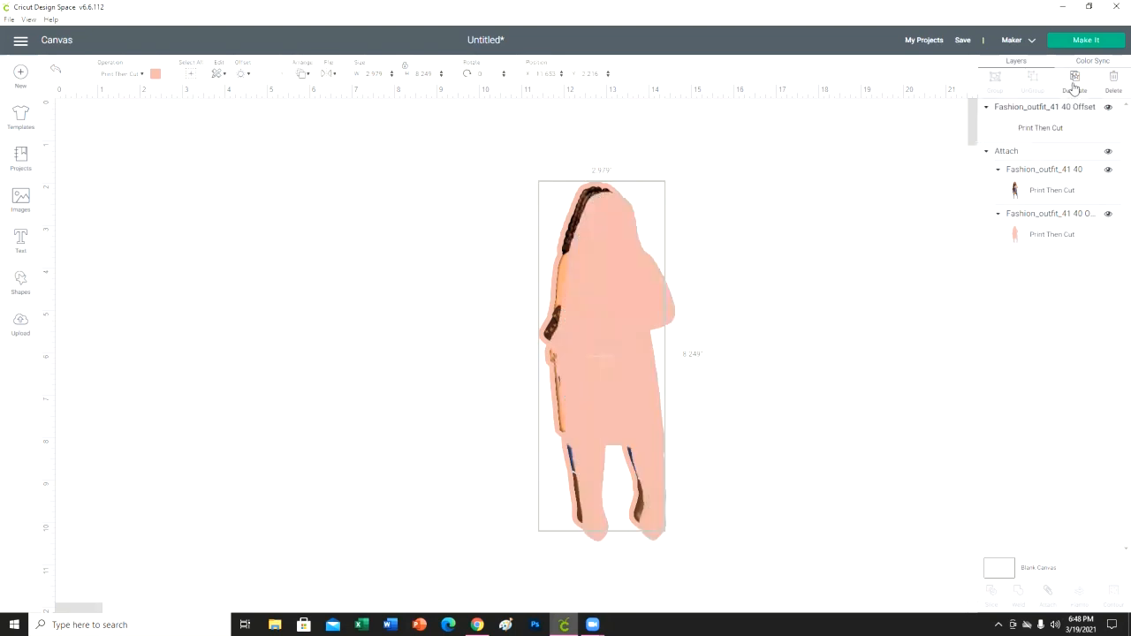
pyautogui.moveTo(649, 293); pyautogui.dragTo(798, 283)
pyautogui.click(755, 267)
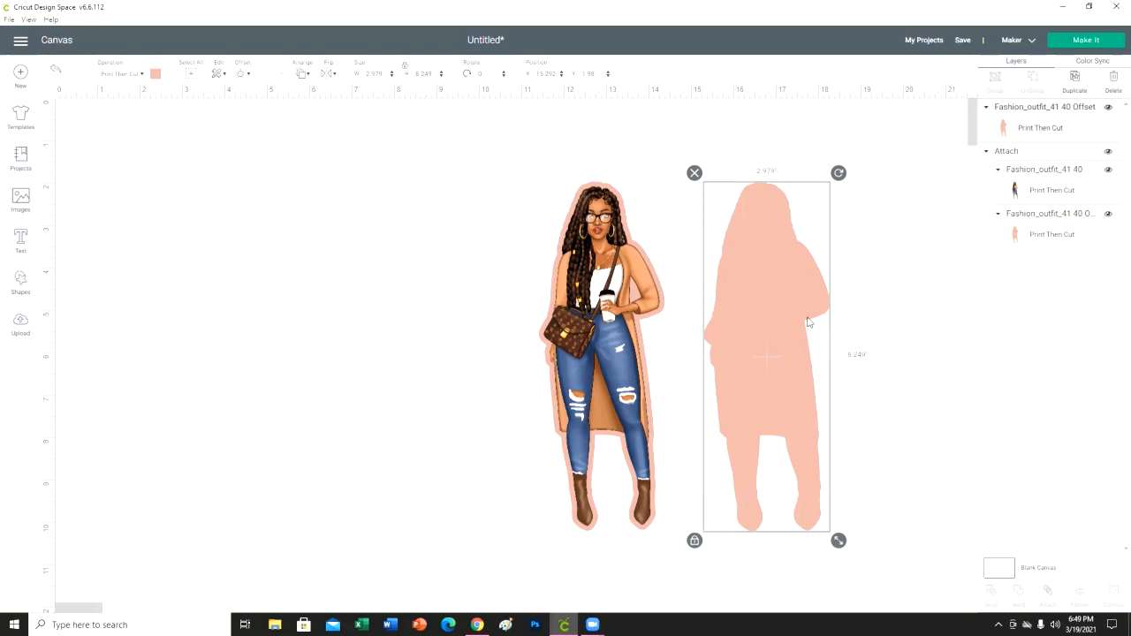
pyautogui.click(327, 76)
pyautogui.click(367, 91)
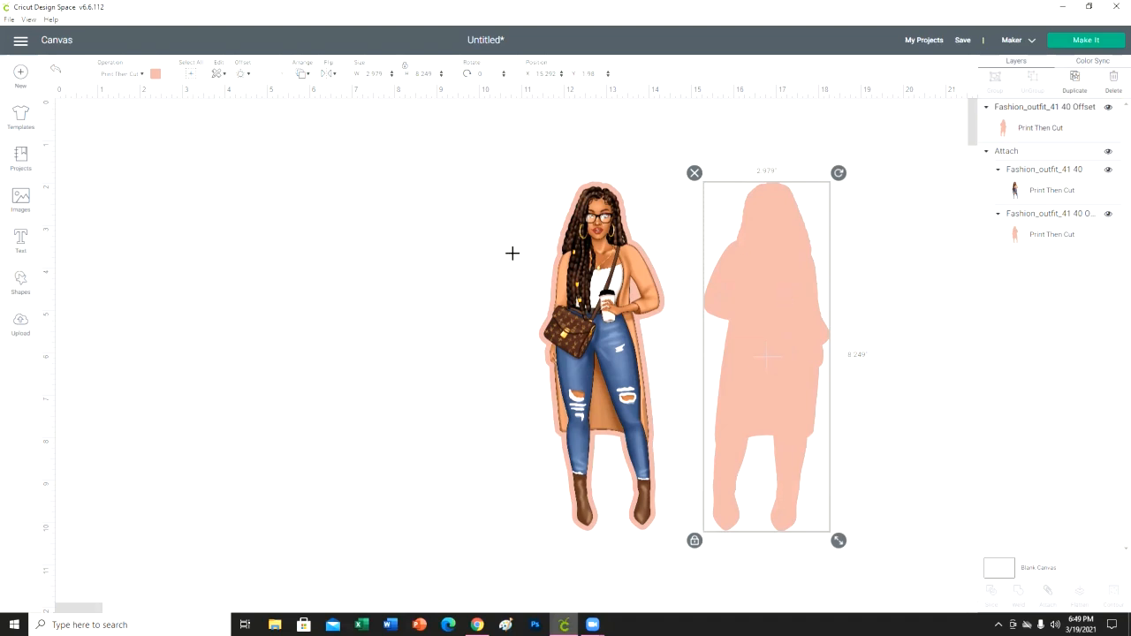
pyautogui.click(621, 268)
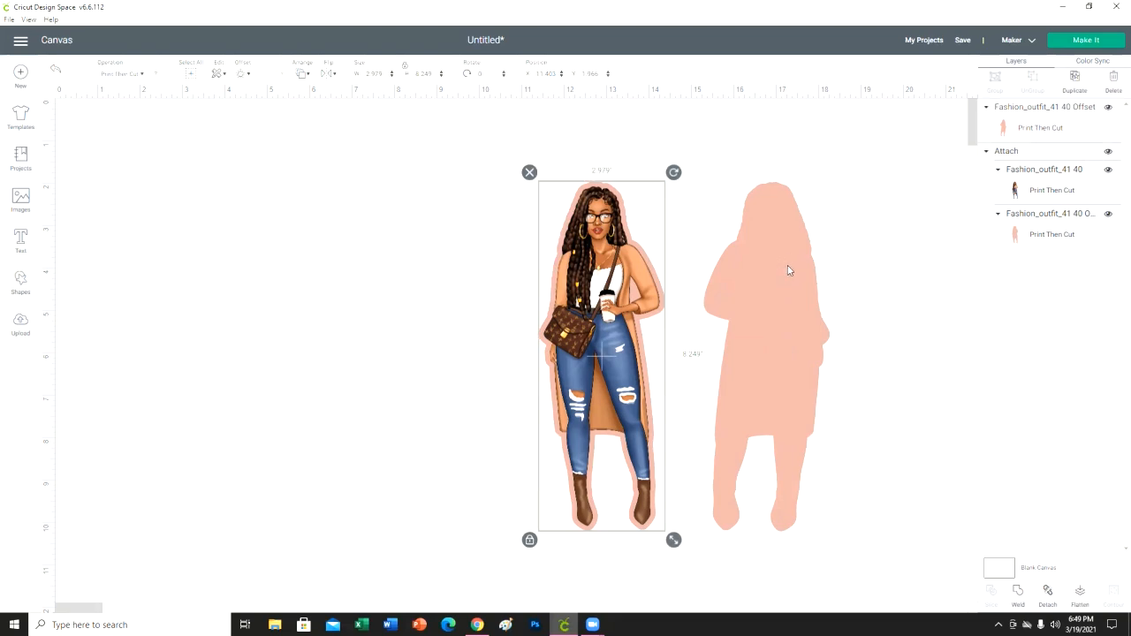
pyautogui.click(886, 242)
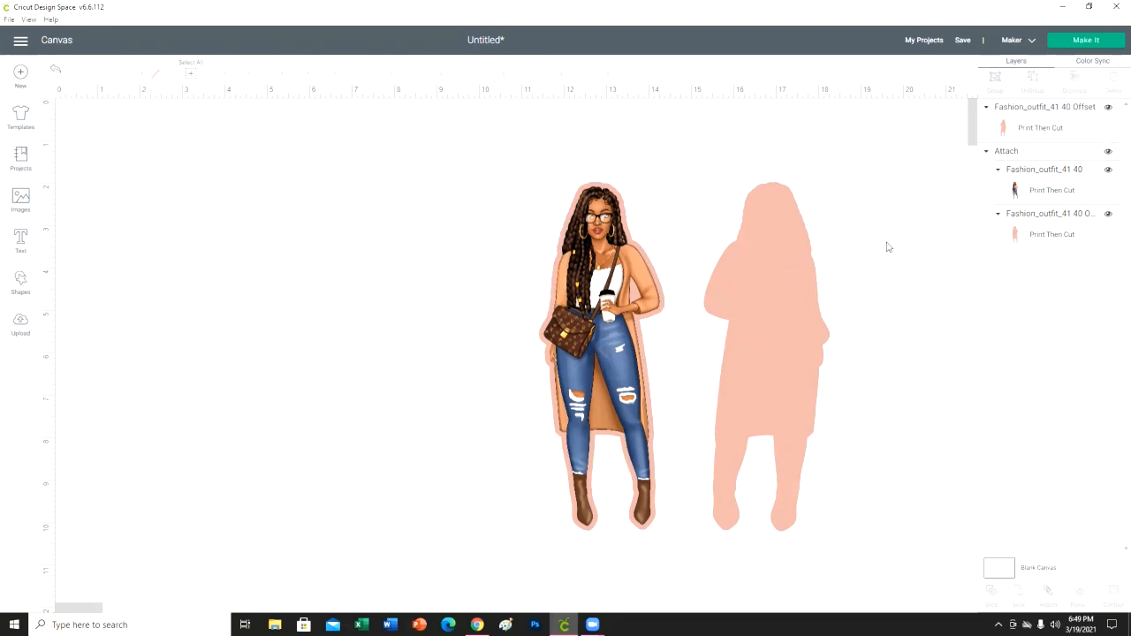
pyautogui.click(778, 231)
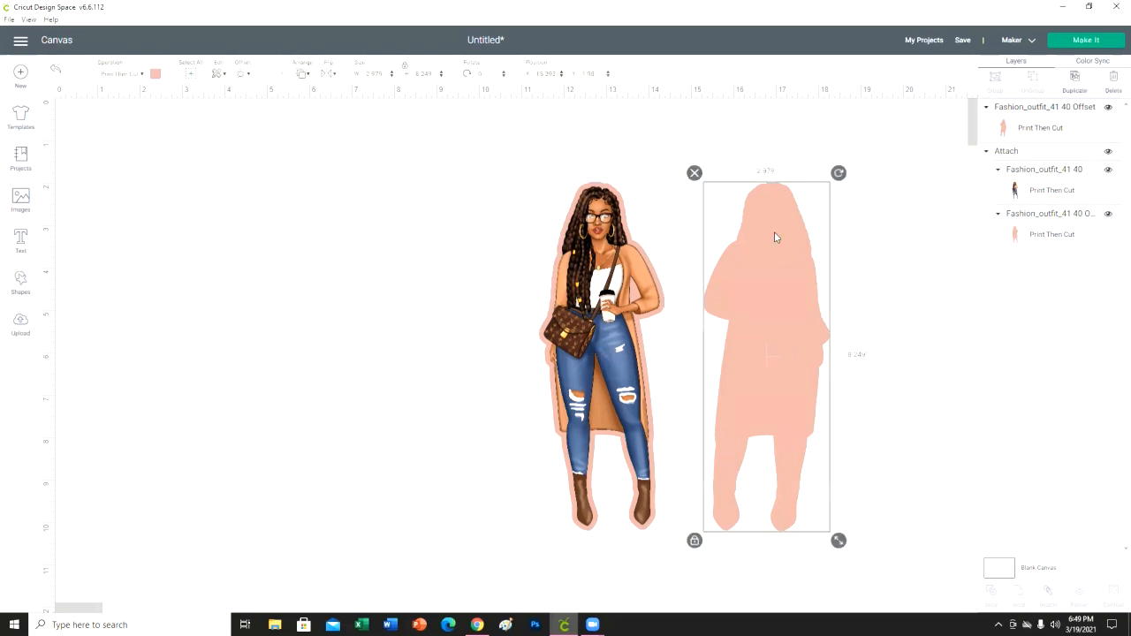
pyautogui.click(868, 251)
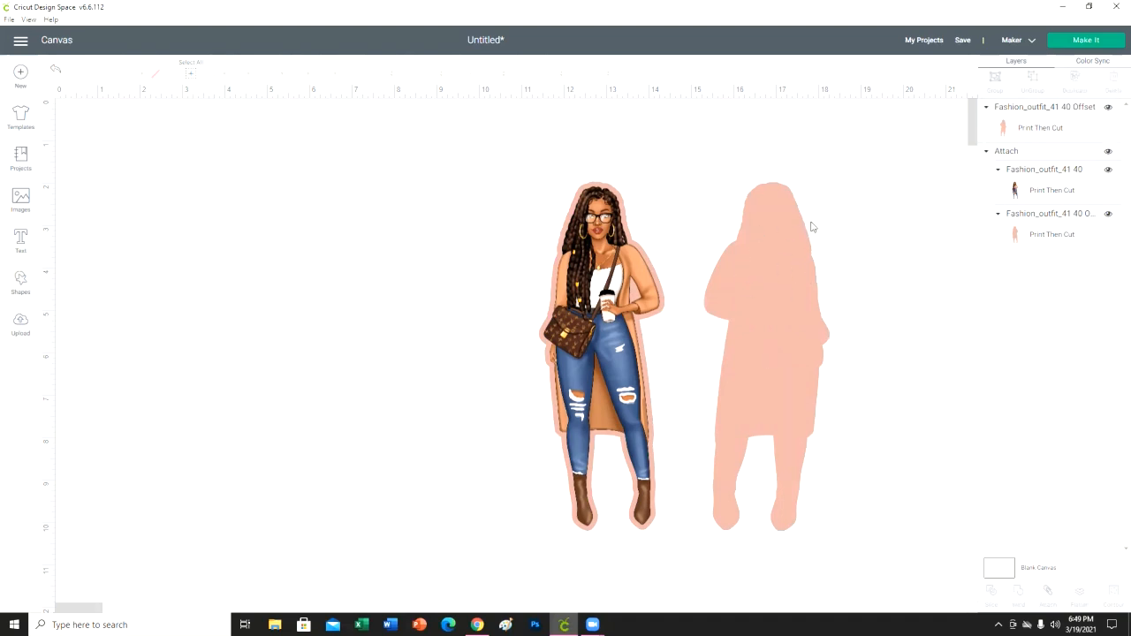
pyautogui.click(771, 257)
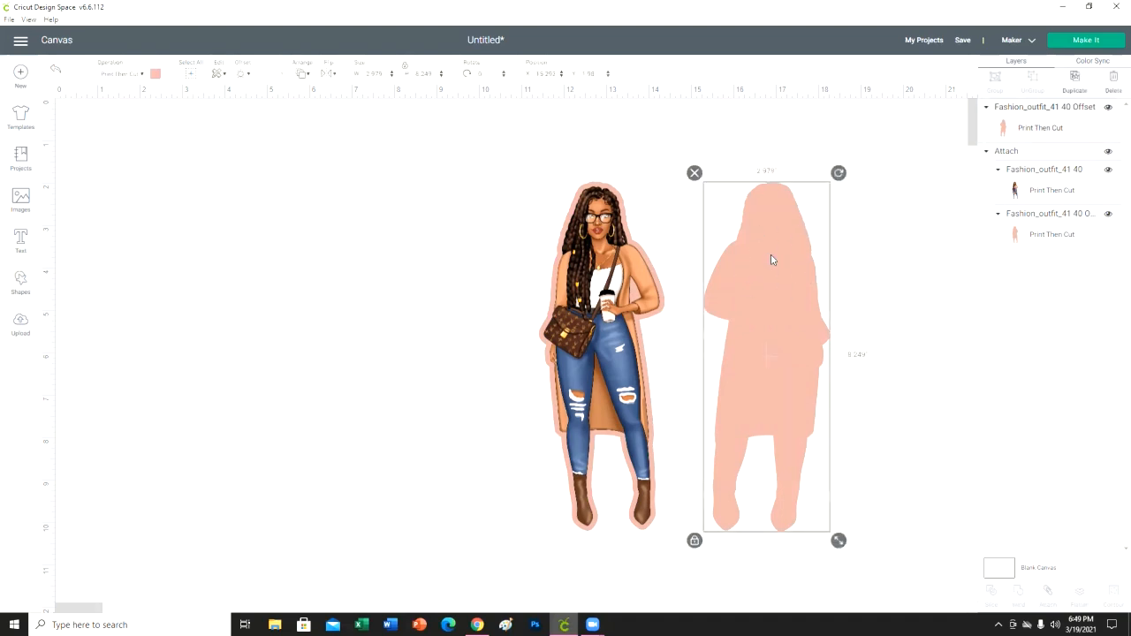
pyautogui.click(433, 157)
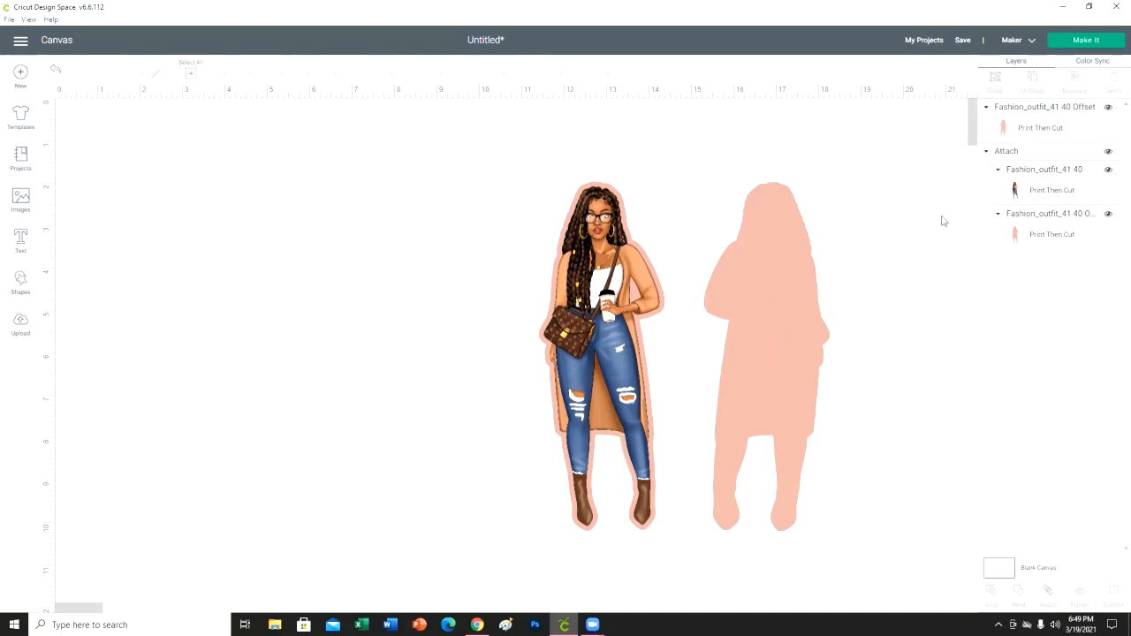
pyautogui.click(785, 249)
pyautogui.click(878, 258)
# Step: Change the flipped silhouette's operation to Basic Cut and set its material color to the border's pink
pyautogui.click(796, 281)
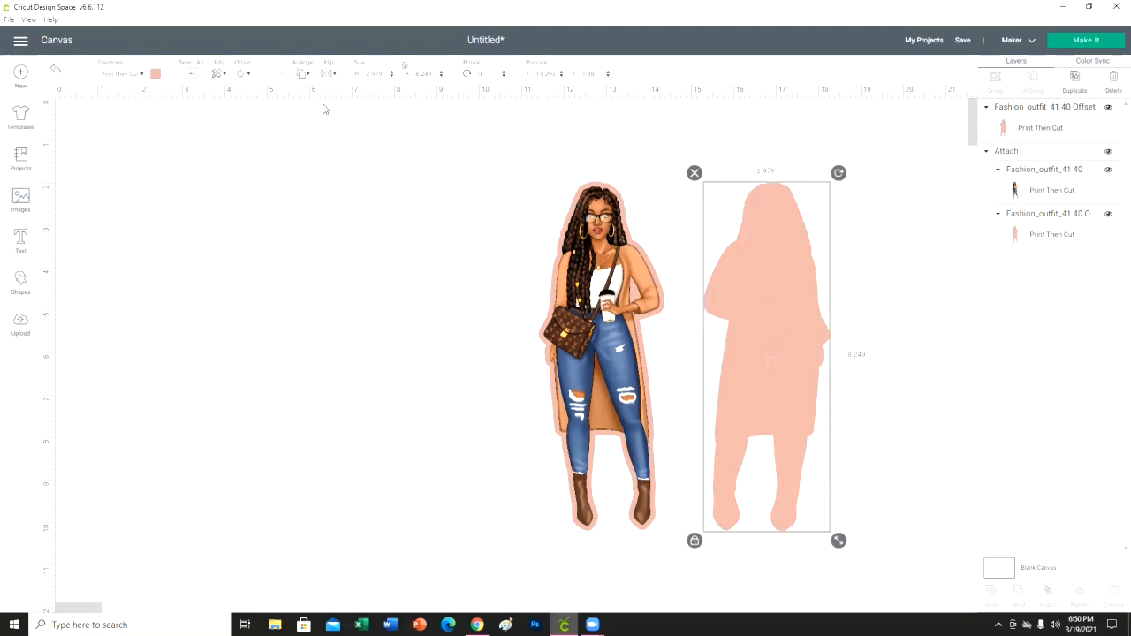
pyautogui.click(133, 78)
pyautogui.click(124, 106)
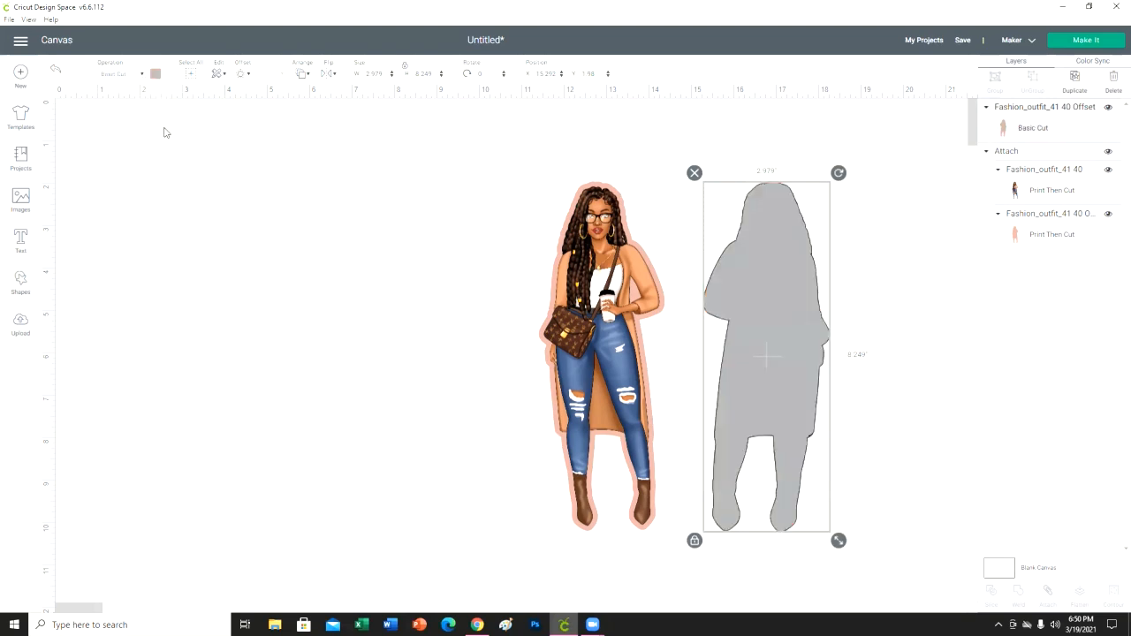
pyautogui.click(154, 75)
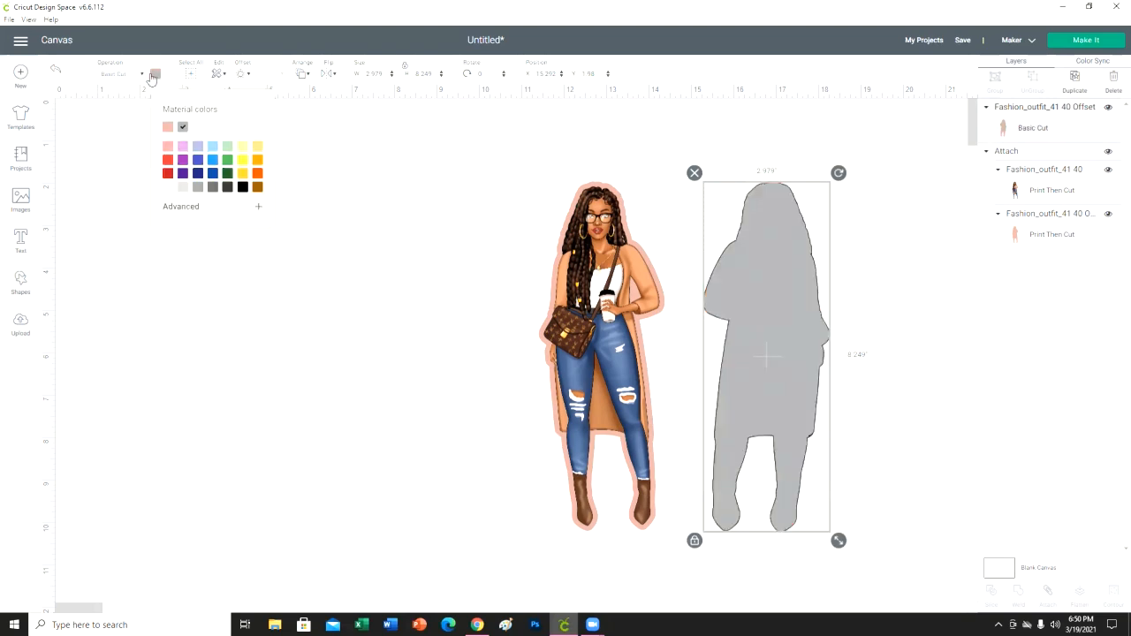
pyautogui.click(167, 127)
pyautogui.click(964, 359)
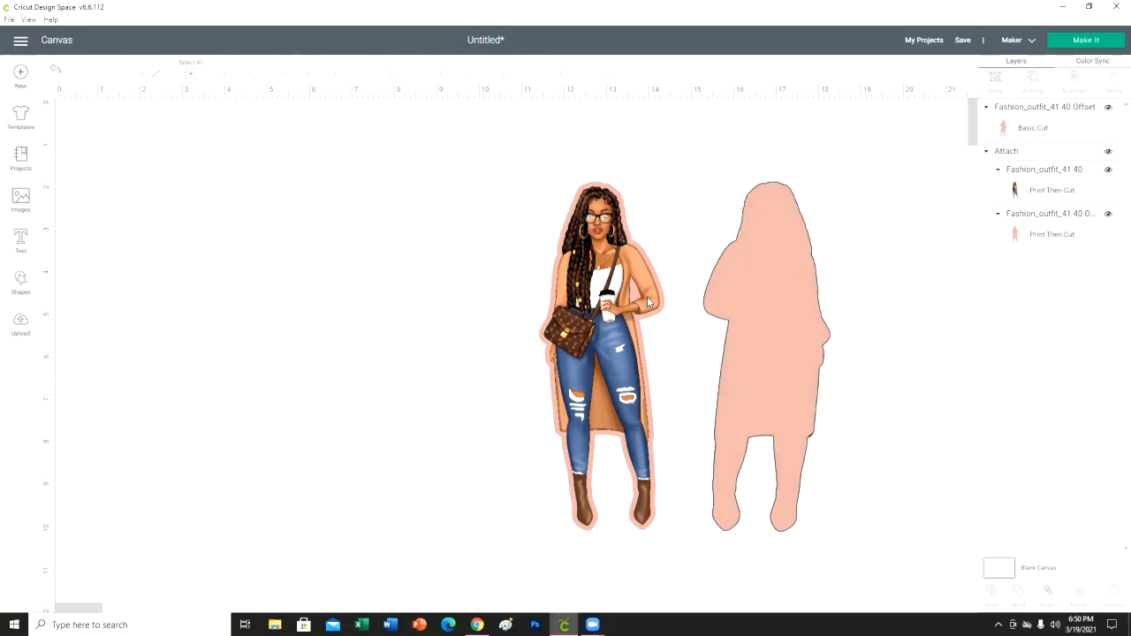
# Step: Flatten the attached woman image and its pink offset into a single Print Then Cut layer
pyautogui.moveTo(554, 165); pyautogui.dragTo(619, 288)
pyautogui.click(451, 254)
pyautogui.moveTo(561, 156); pyautogui.dragTo(639, 325)
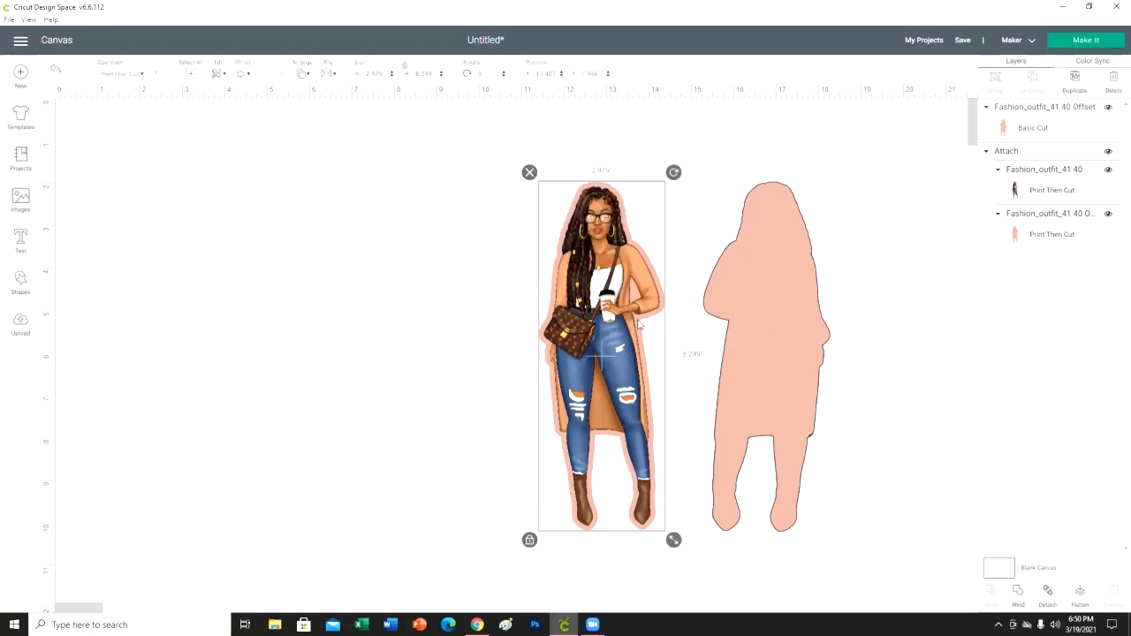
pyautogui.click(1081, 599)
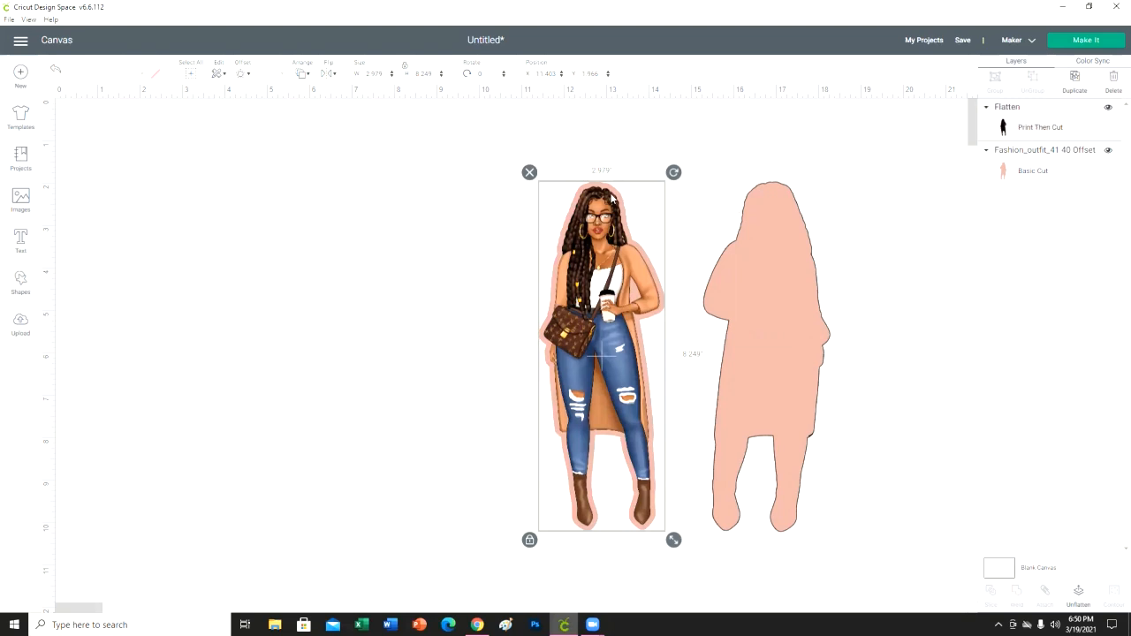
pyautogui.click(879, 278)
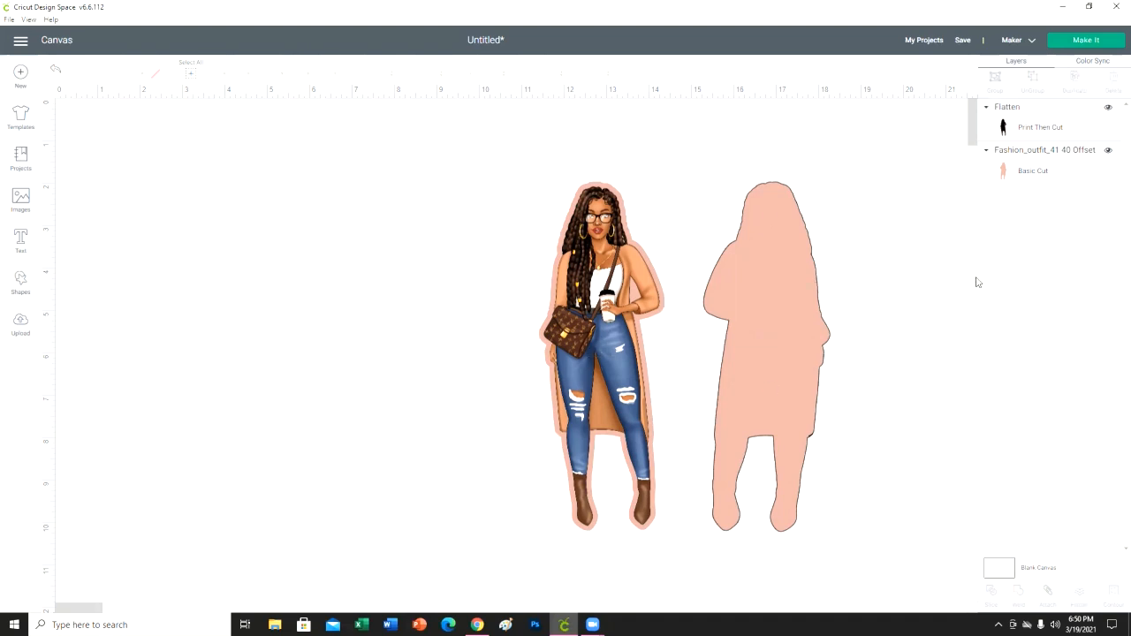
# Step: Open the mat preview for making the project and shift the silhouette slightly inward from the Basic Cut mat's corner
pyautogui.click(1112, 44)
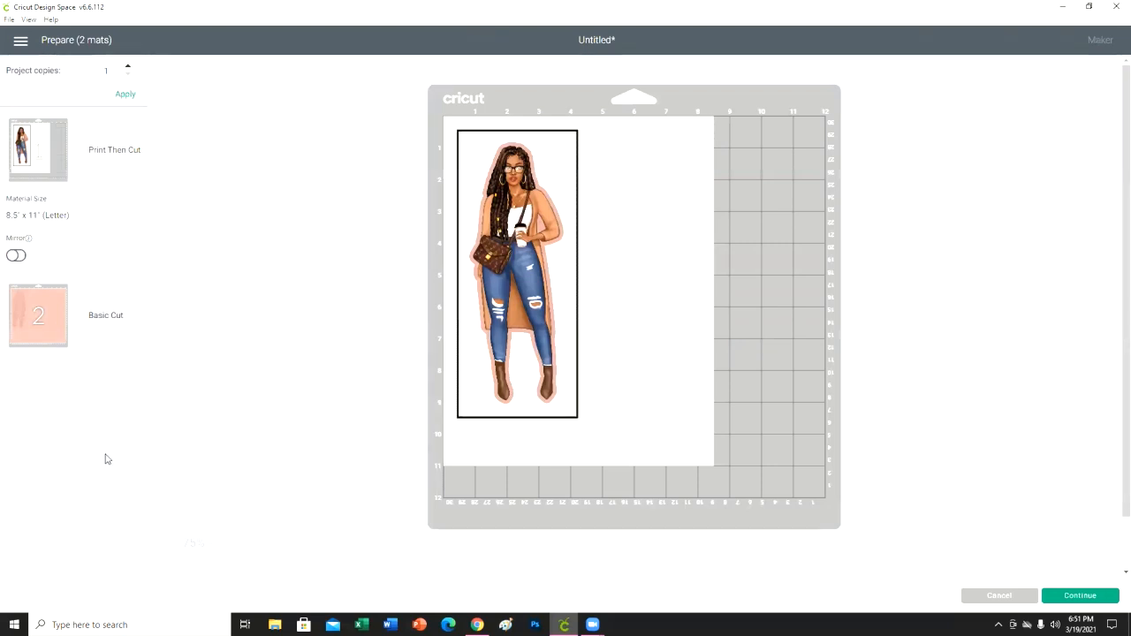
pyautogui.click(48, 320)
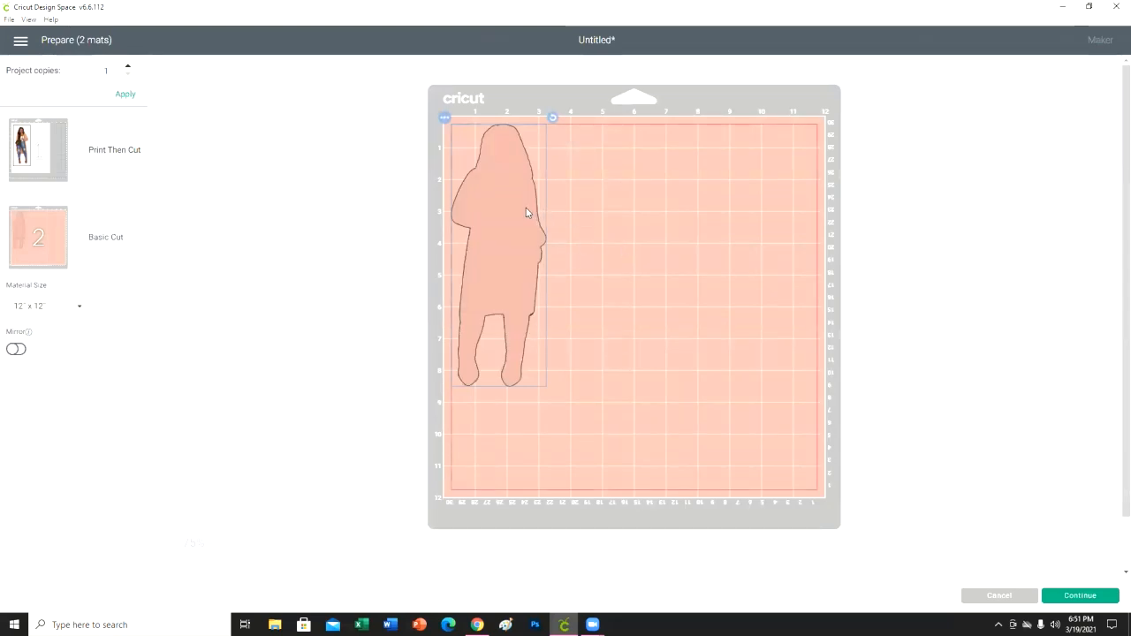
pyautogui.moveTo(526, 212); pyautogui.dragTo(531, 211)
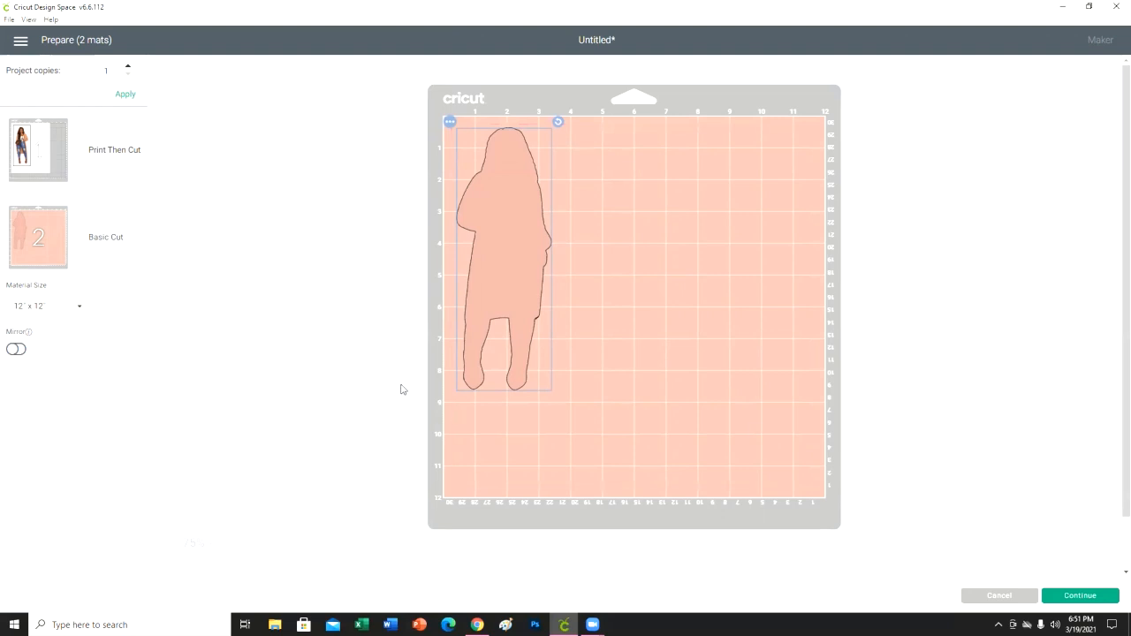
pyautogui.click(87, 151)
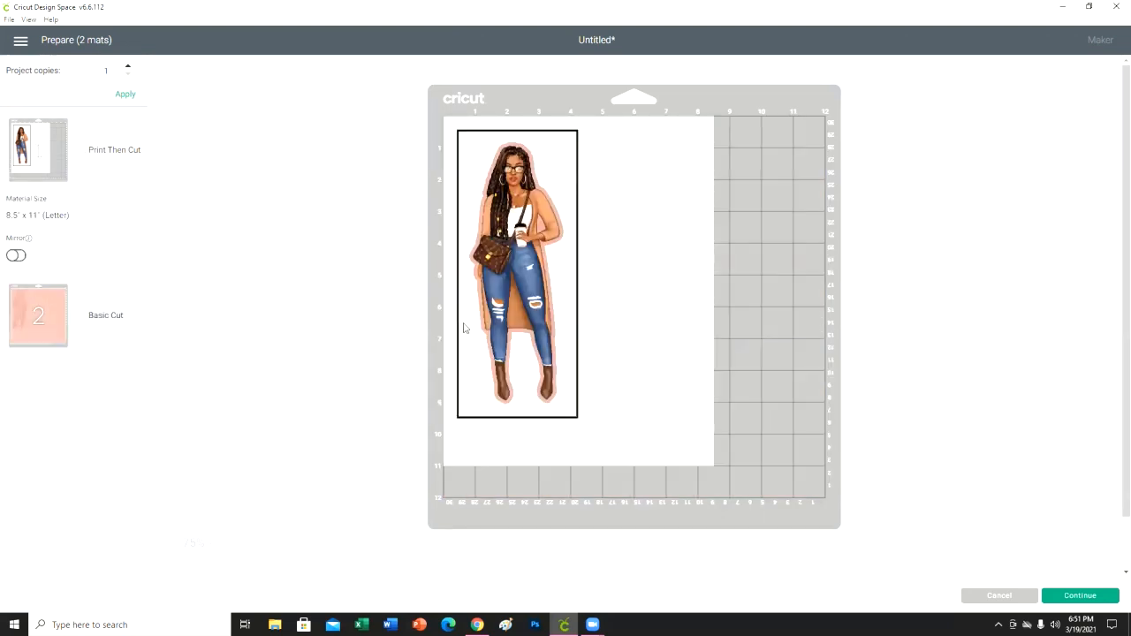
# Step: Continue to the make stage, mark the image as already printed, and set its base material to Heavy Cardstock – 100 lb (270 gsm)
pyautogui.click(1103, 597)
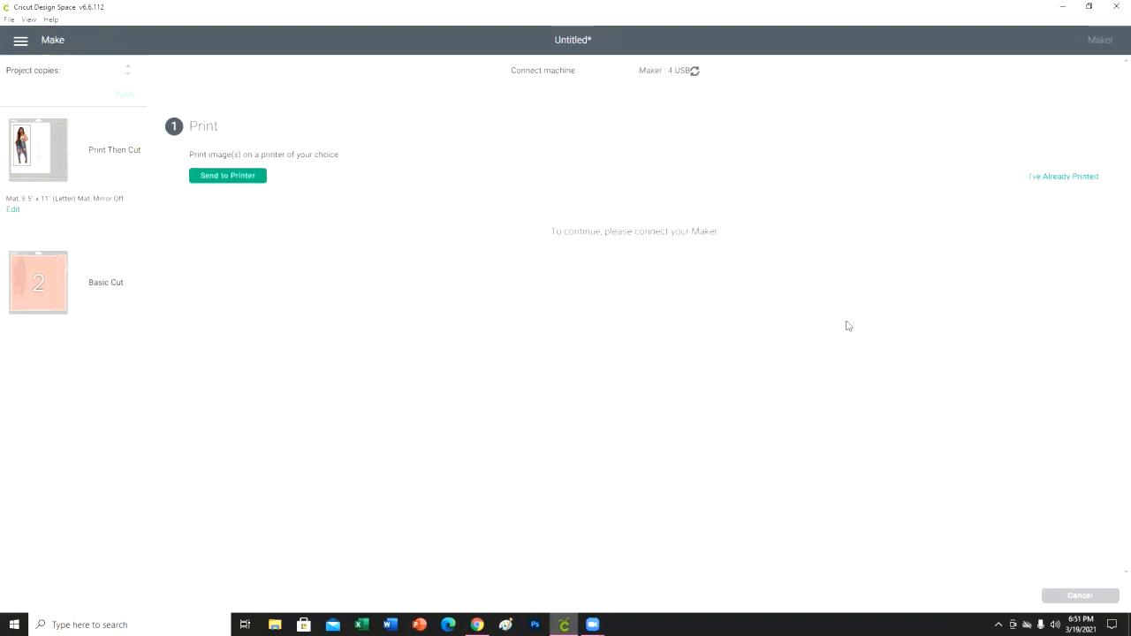
pyautogui.click(1055, 177)
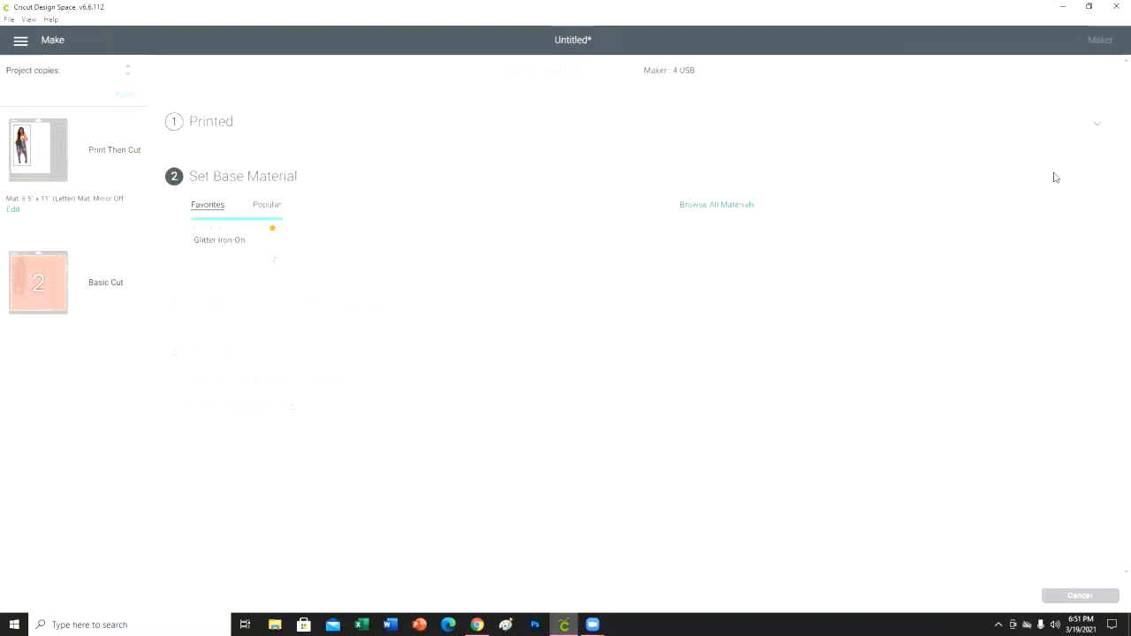
pyautogui.click(705, 219)
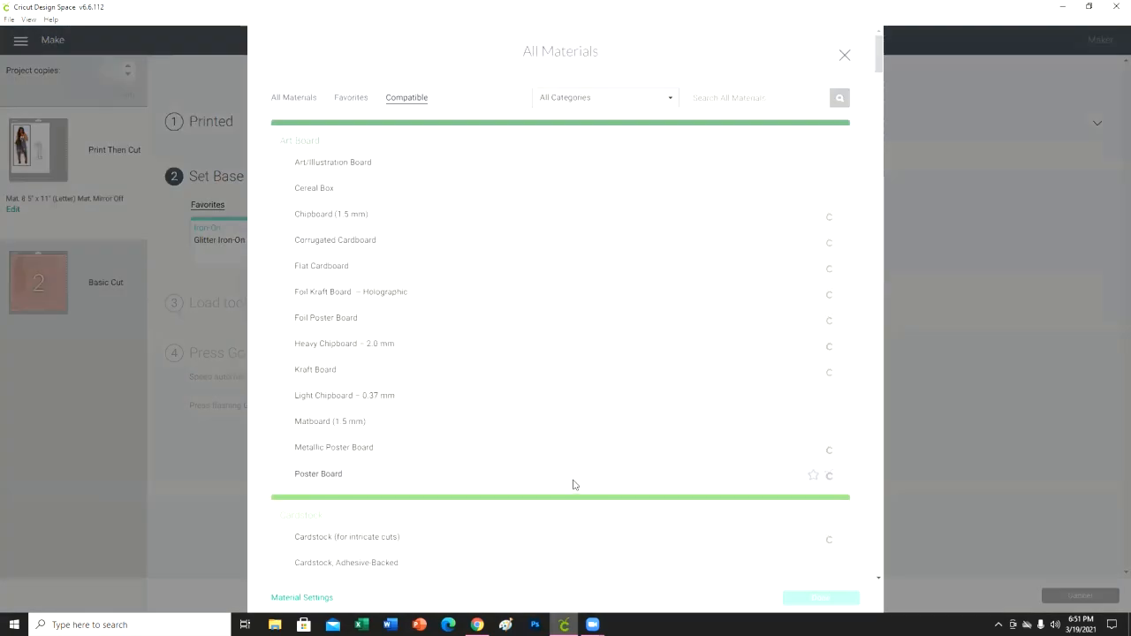
pyautogui.scroll(-2, 574, 485)
pyautogui.scroll(-1, 573, 485)
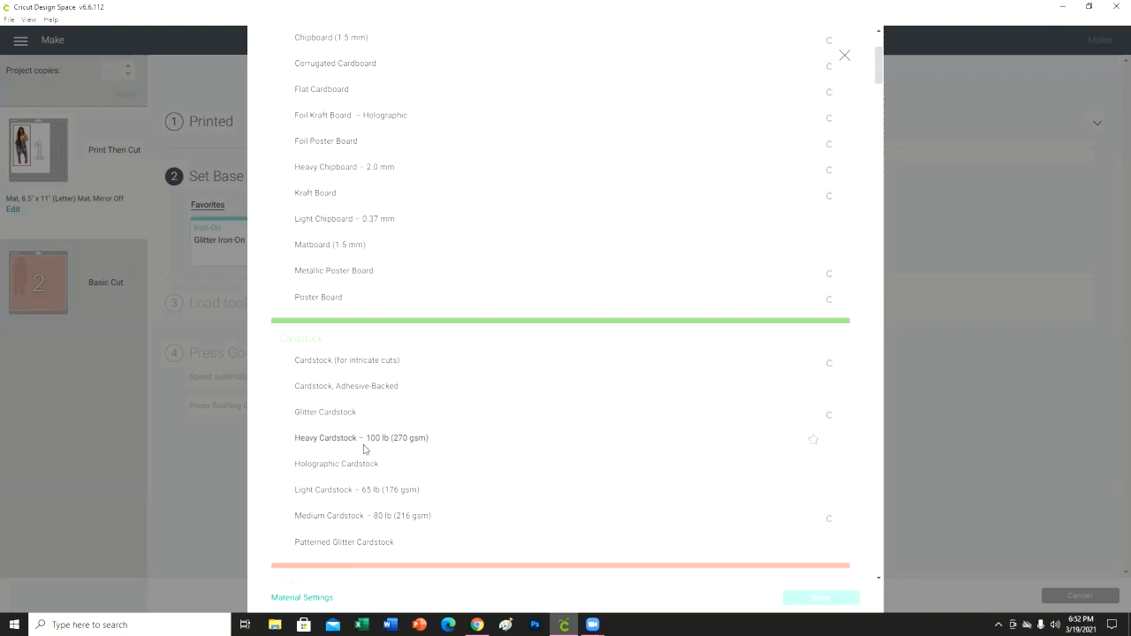
pyautogui.click(699, 433)
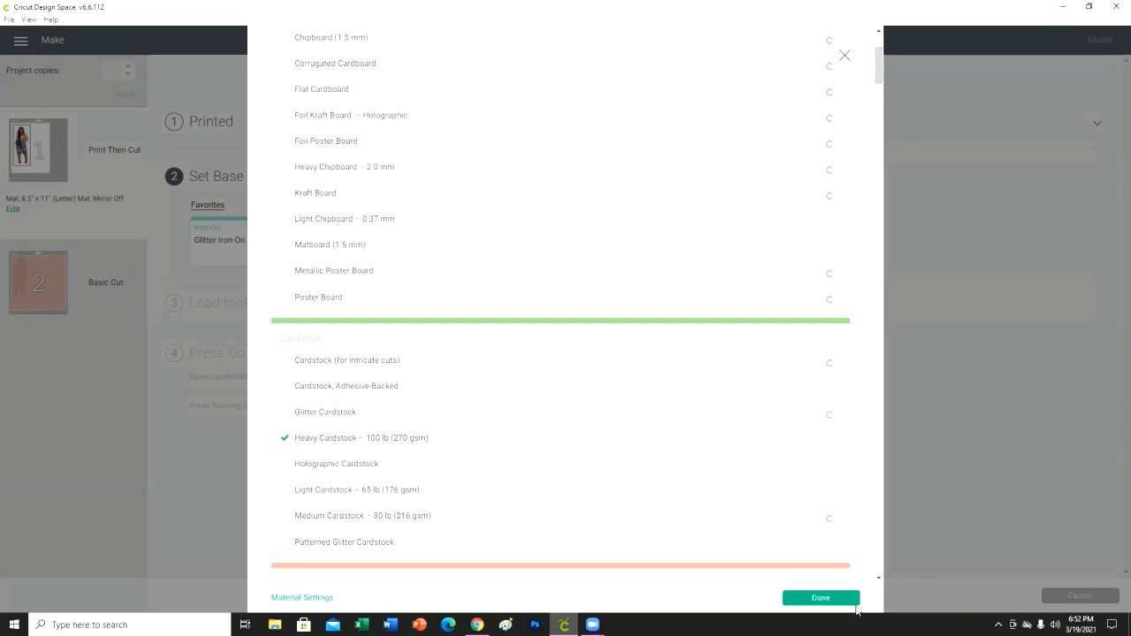
pyautogui.click(849, 606)
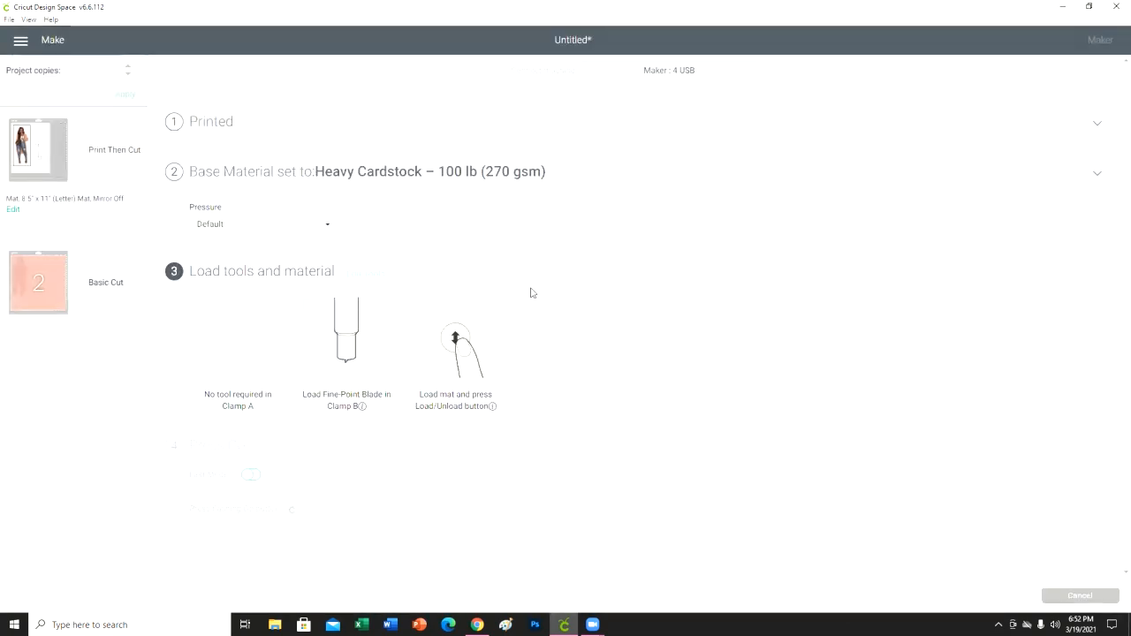
# Step: Set the base material of the Basic Cut mat to Glitter Cardstock
pyautogui.click(48, 311)
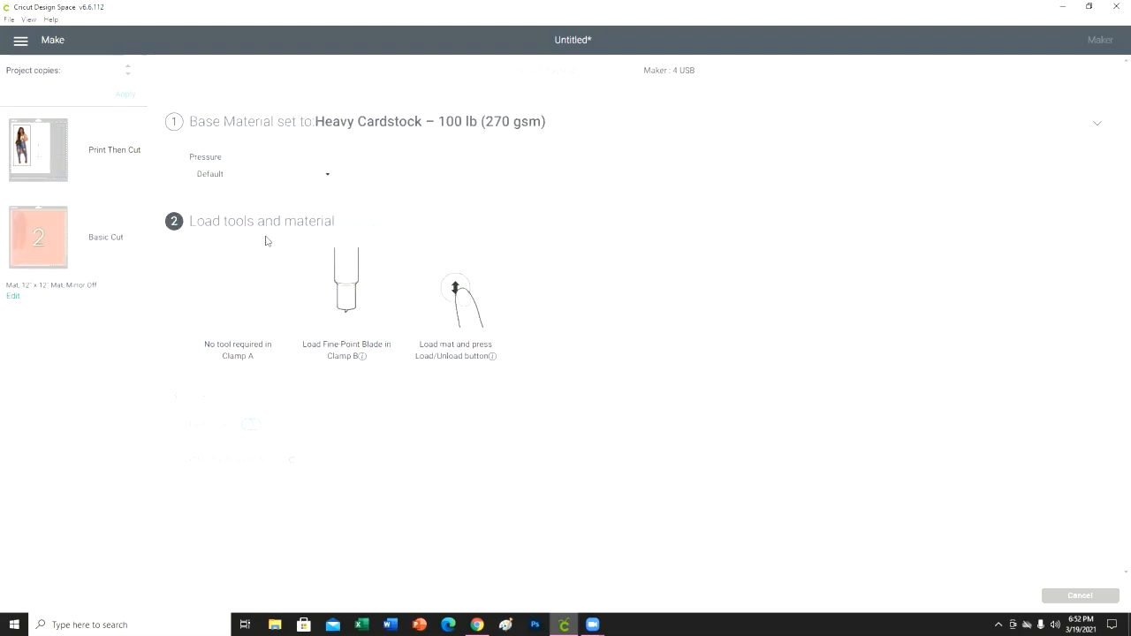
pyautogui.click(439, 132)
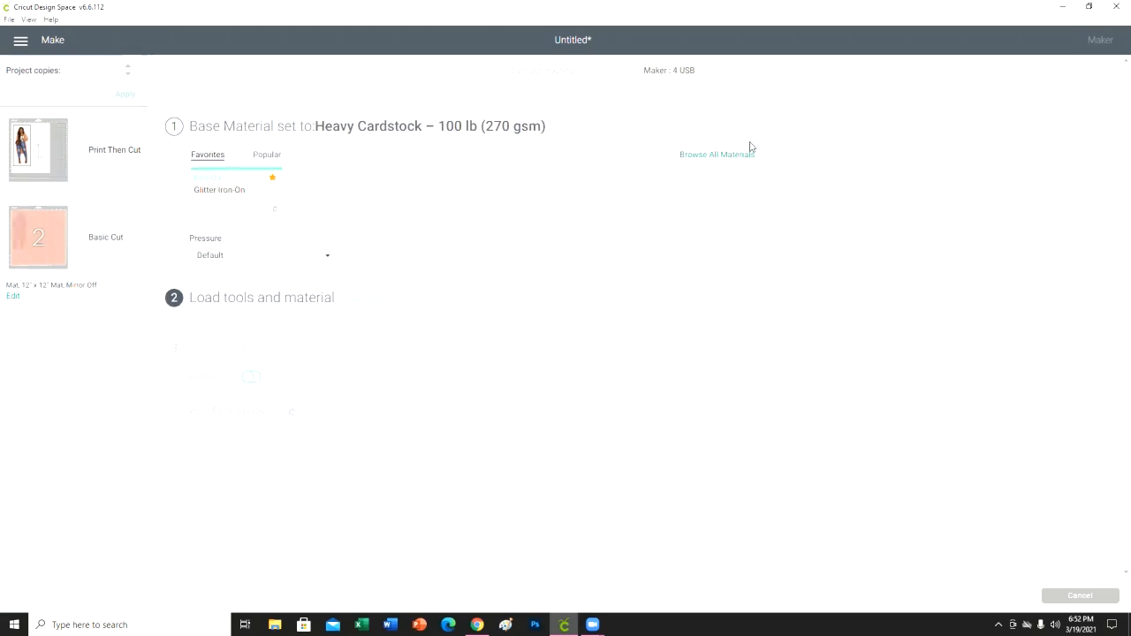
pyautogui.click(730, 165)
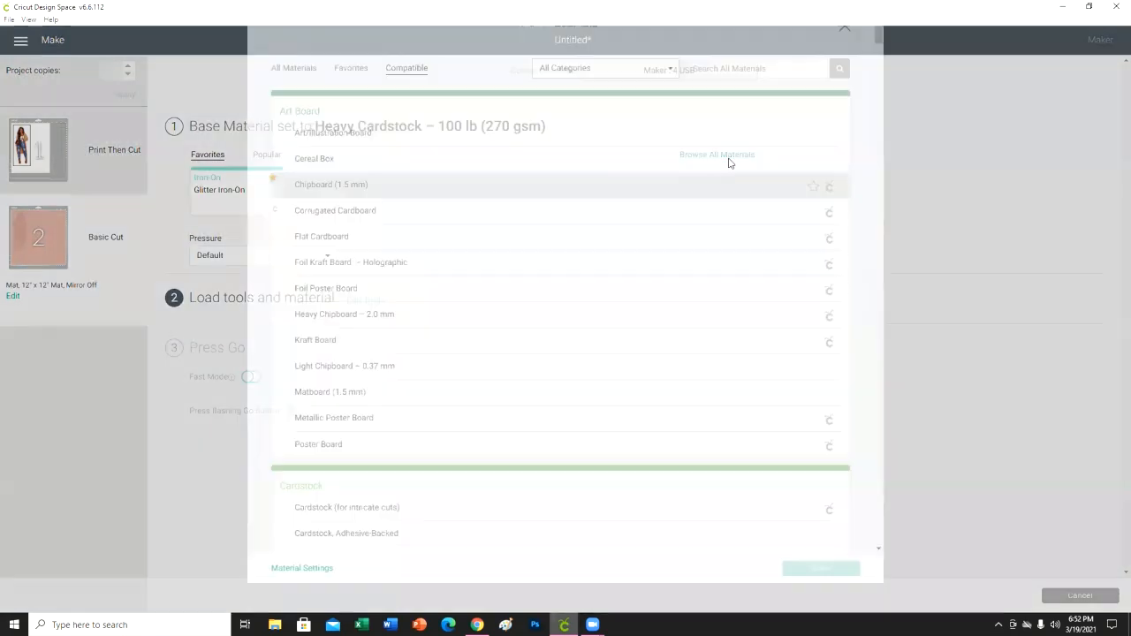
pyautogui.scroll(-2, 720, 230)
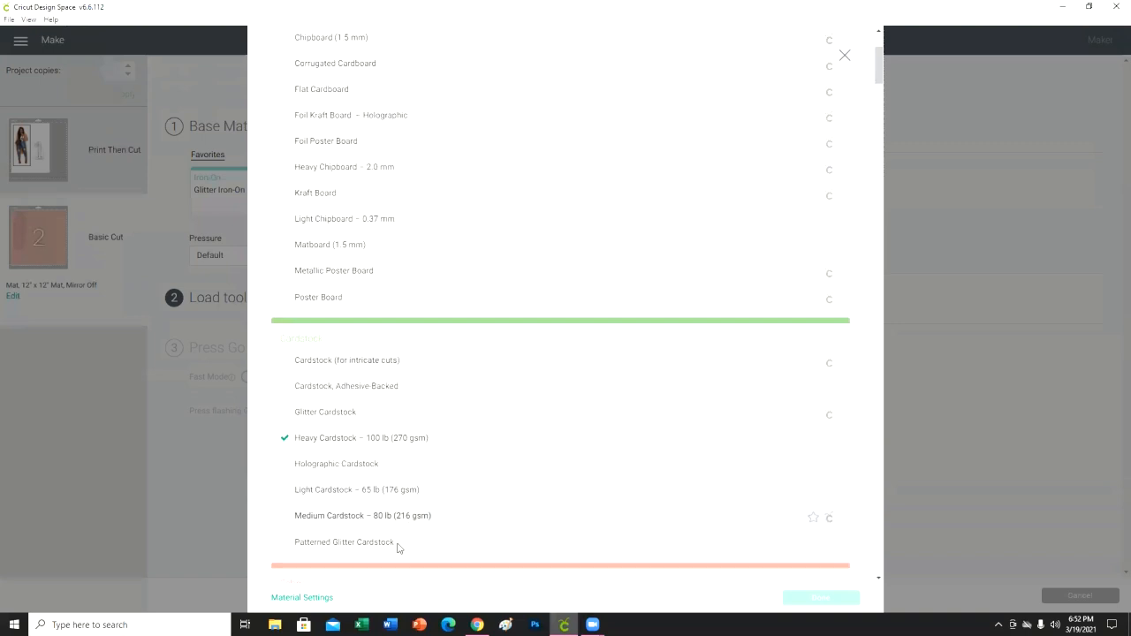
pyautogui.click(337, 416)
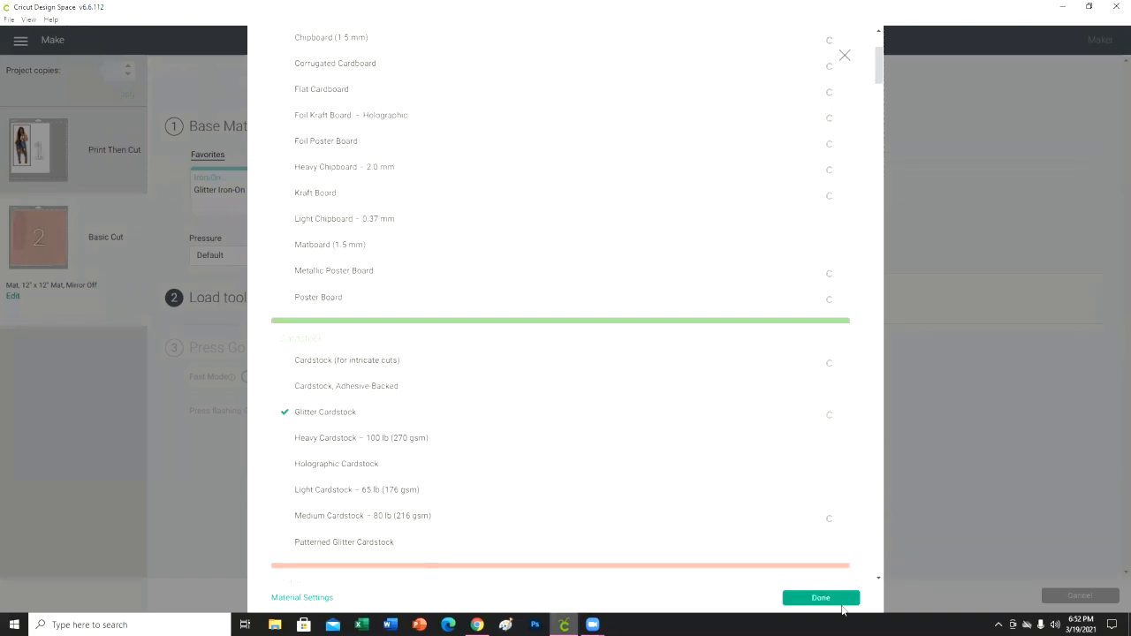
pyautogui.click(831, 599)
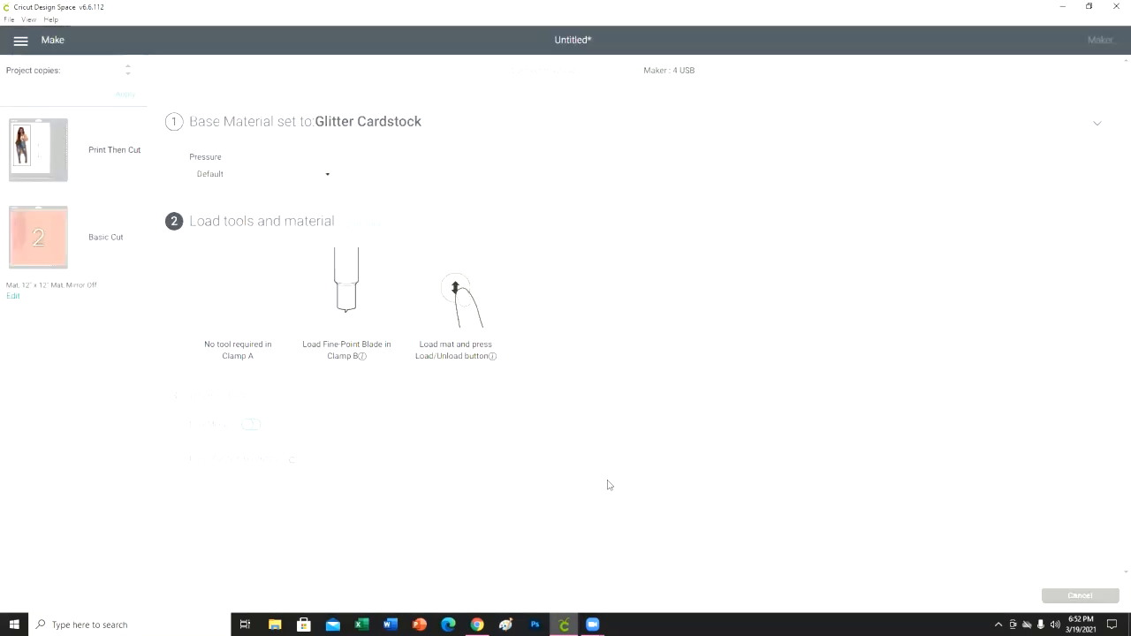